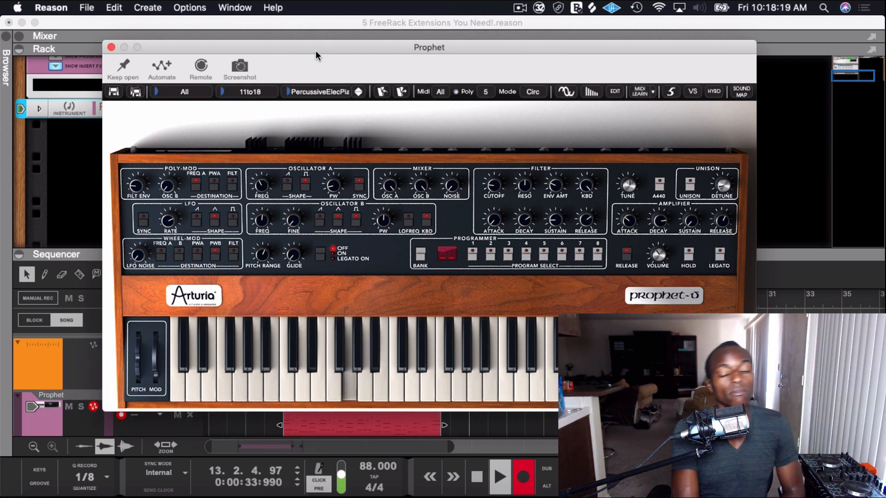
# Step: Replay the Prophet clip from bar 5 and close the Prophet instrument window
pyautogui.press('space')
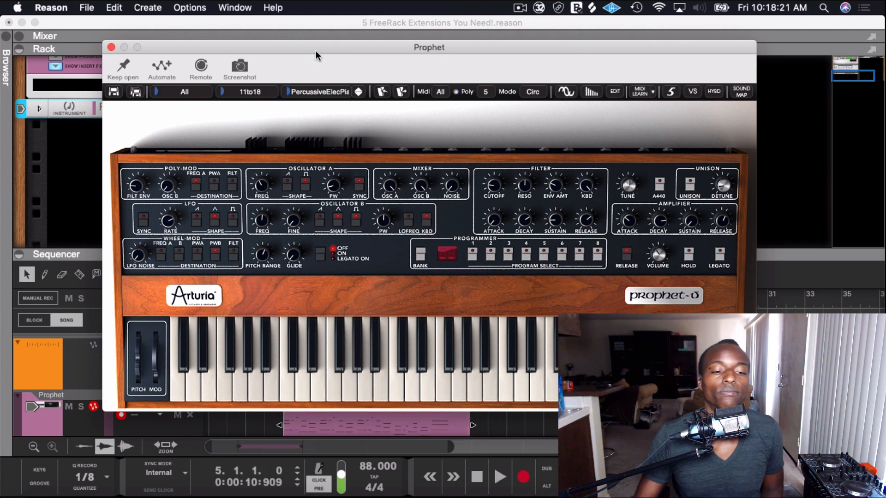
pyautogui.press('space')
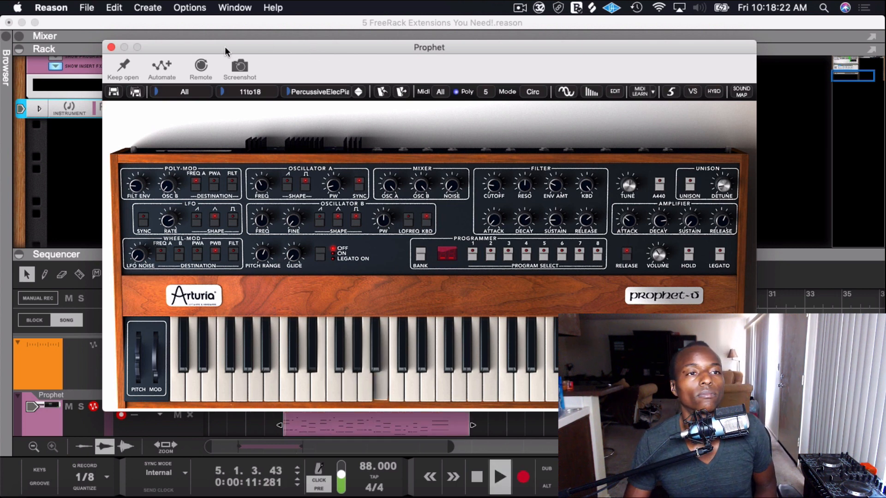
pyautogui.click(111, 47)
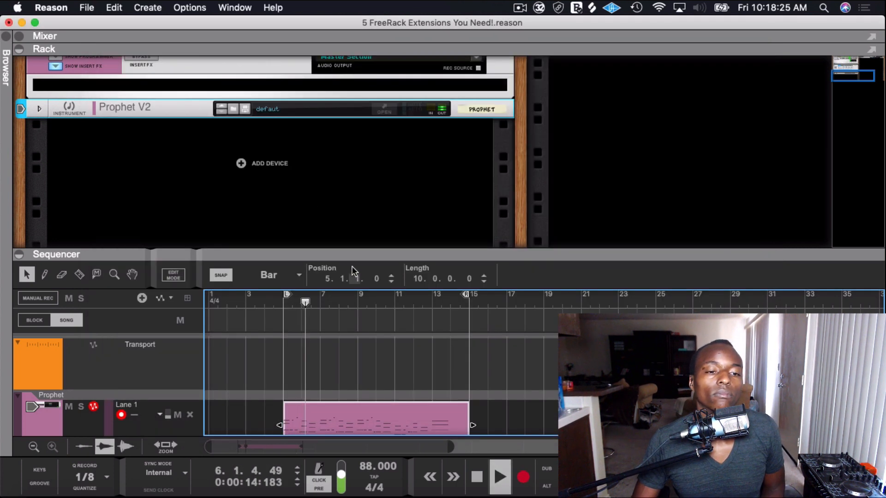
# Step: Expand the Sequencer to the full workspace and listen to the Prophet clip, dismissing the Tool Window
pyautogui.doubleClick(344, 254)
pyautogui.moveTo(508, 259); pyautogui.dragTo(350, 224)
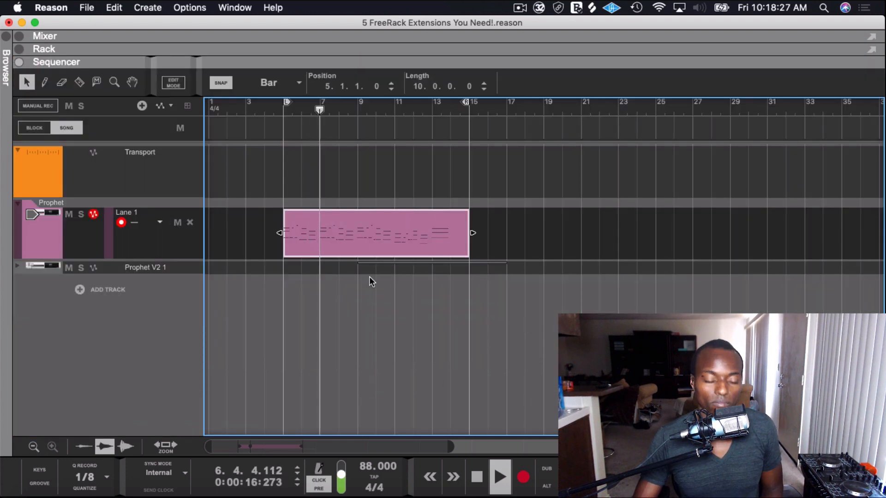
pyautogui.press('F6')
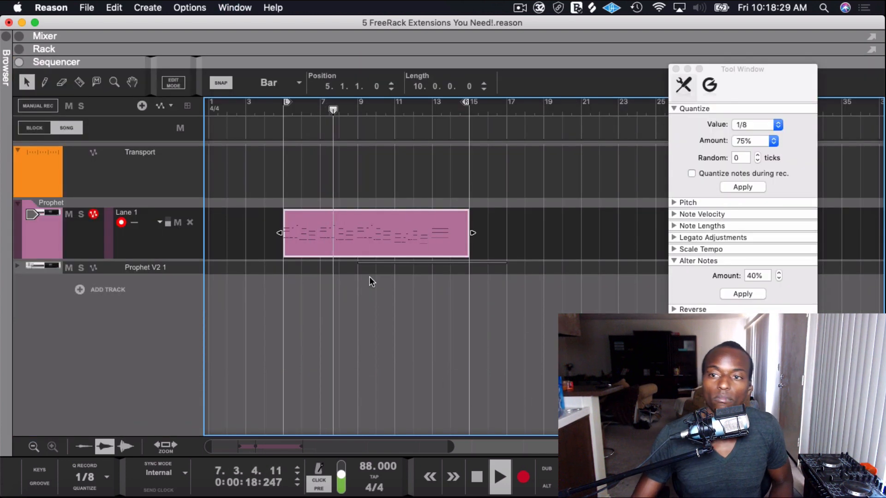
pyautogui.click(676, 69)
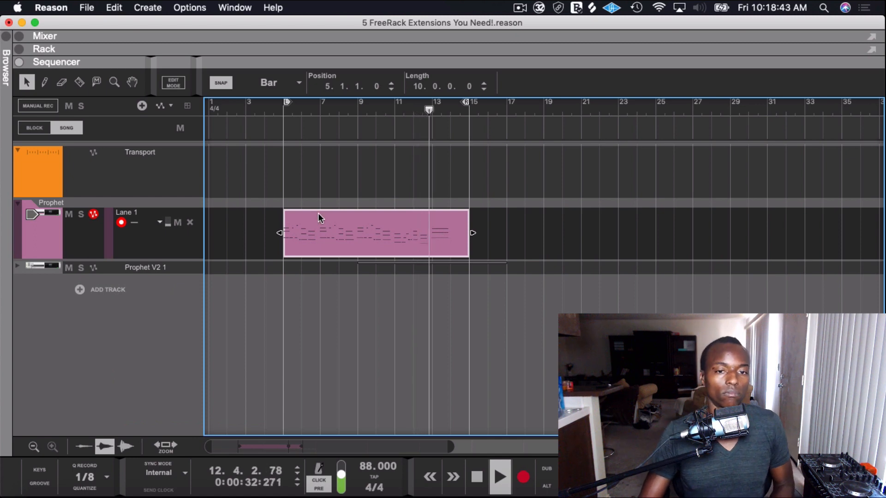
pyautogui.press('space')
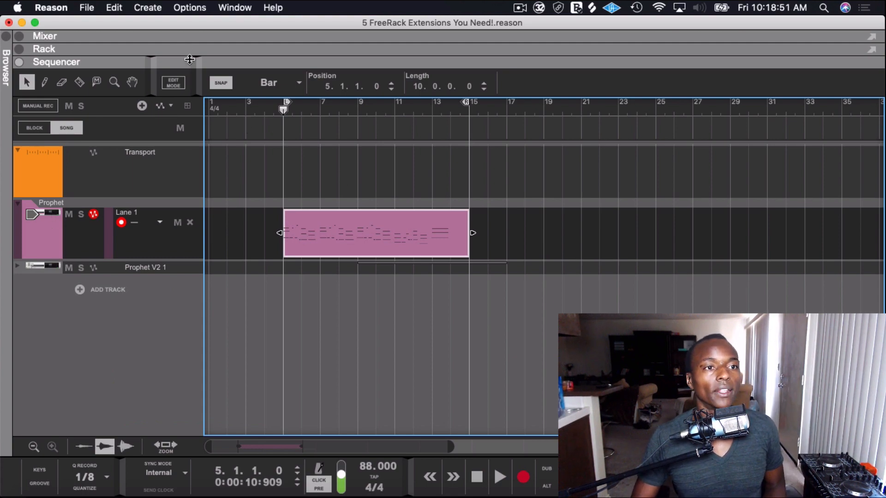
# Step: Expand the Rack to the full workspace and target the Prophet channel's insert effects slot
pyautogui.moveTo(190, 59); pyautogui.dragTo(298, 481)
pyautogui.click(133, 291)
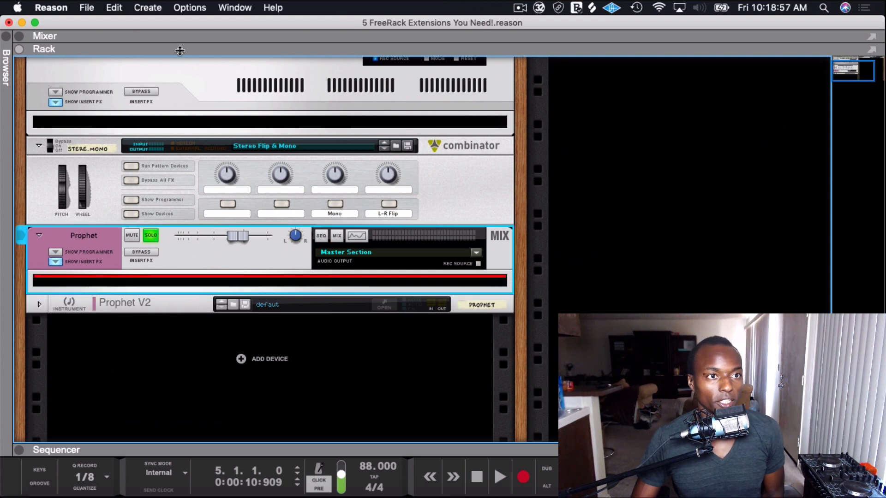
# Step: Search for "scream" and add a Scream 4 Distortion to the Prophet channel's insert effects
pyautogui.click(153, 5)
pyautogui.click(271, 7)
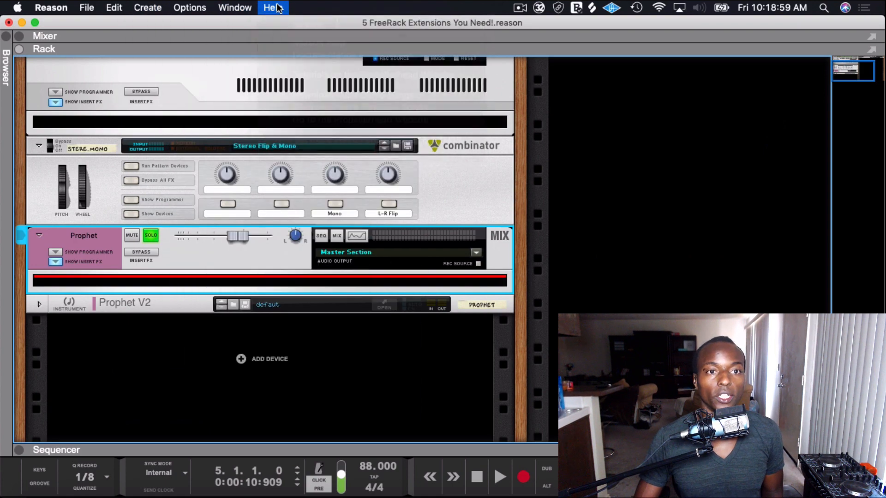
pyautogui.click(278, 7)
pyautogui.write('scream')
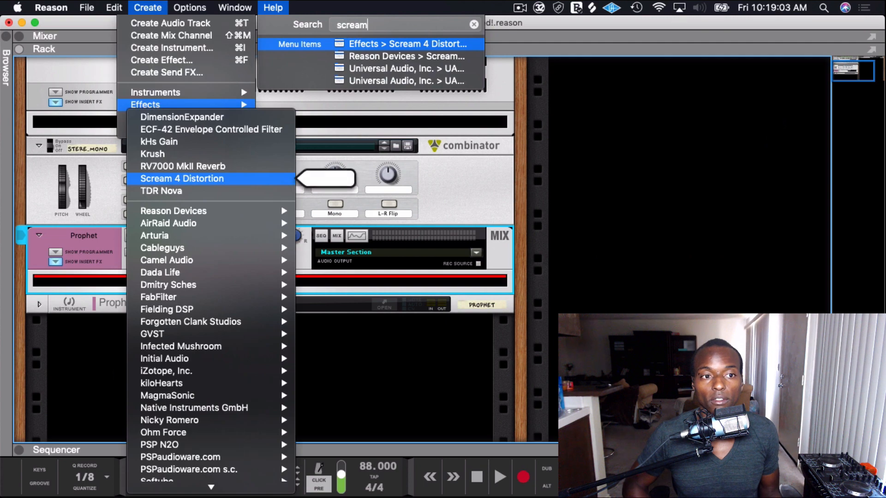
pyautogui.press('Return')
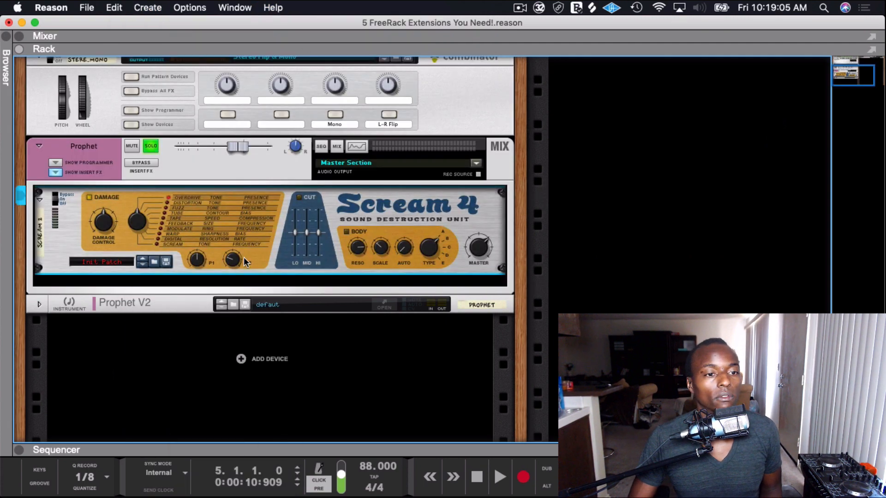
# Step: Set the Scream 4 damage type to Digital and adjust its P1 and P2 parameters during playback
pyautogui.click(169, 240)
pyautogui.press('space')
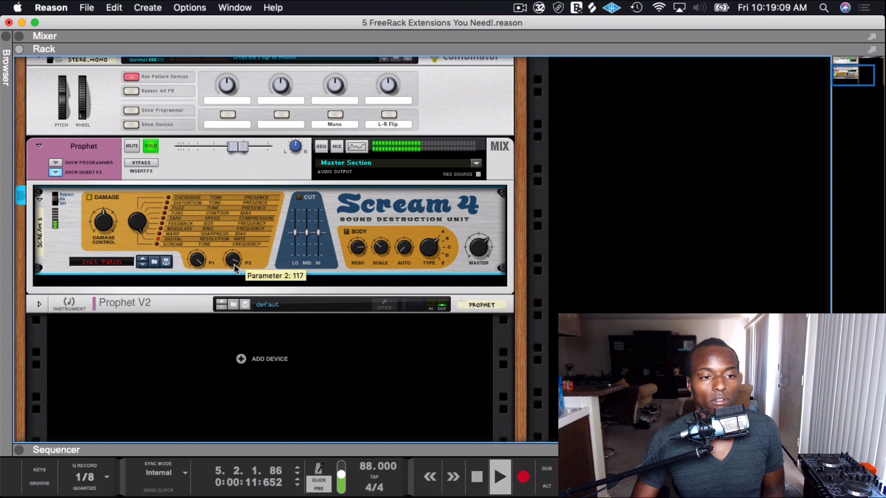
pyautogui.moveTo(234, 267); pyautogui.dragTo(235, 273)
pyautogui.press('space')
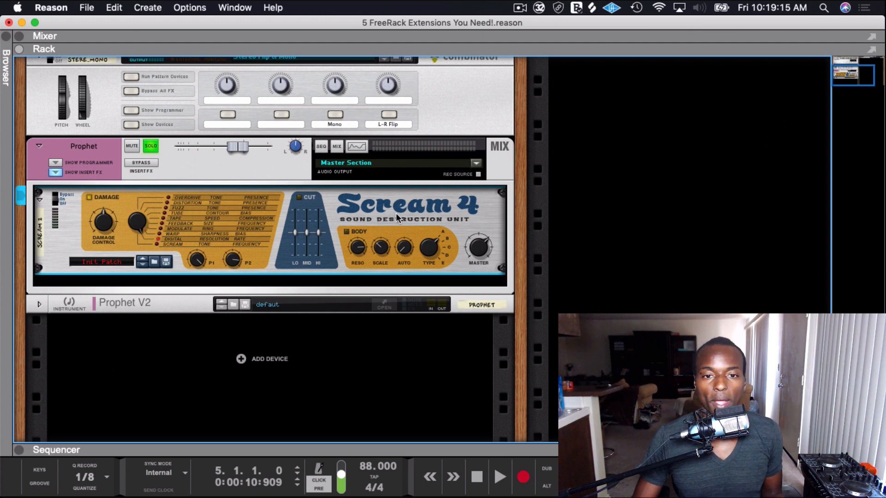
# Step: Set the Scream 4's Damage Control to about 36 while listening to the Prophet clip
pyautogui.press('space')
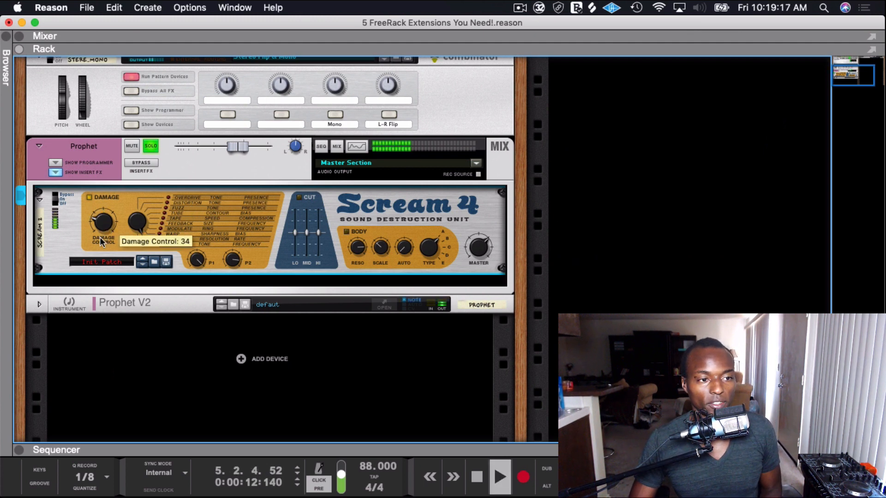
pyautogui.moveTo(100, 238)
pyautogui.mouseDown()
pyautogui.moveTo(94, 256)
pyautogui.moveTo(96, 225)
pyautogui.moveTo(93, 233)
pyautogui.mouseUp()
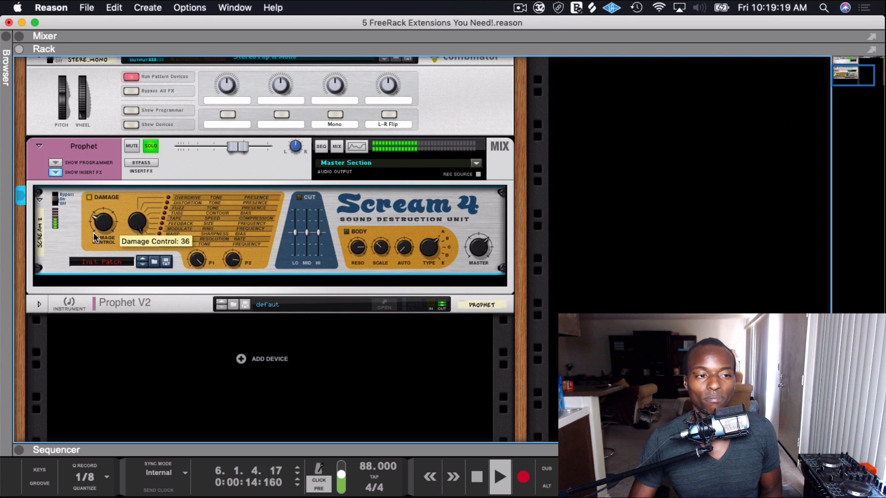
pyautogui.press('space')
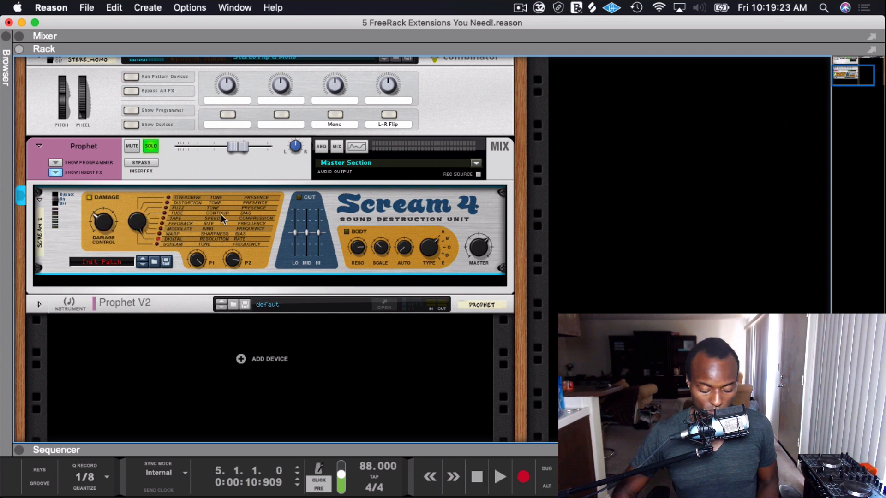
# Step: Delete the Scream 4 from the Prophet channel's insert effects and reselect the empty insert slot
pyautogui.press('BackSpace')
pyautogui.click(199, 282)
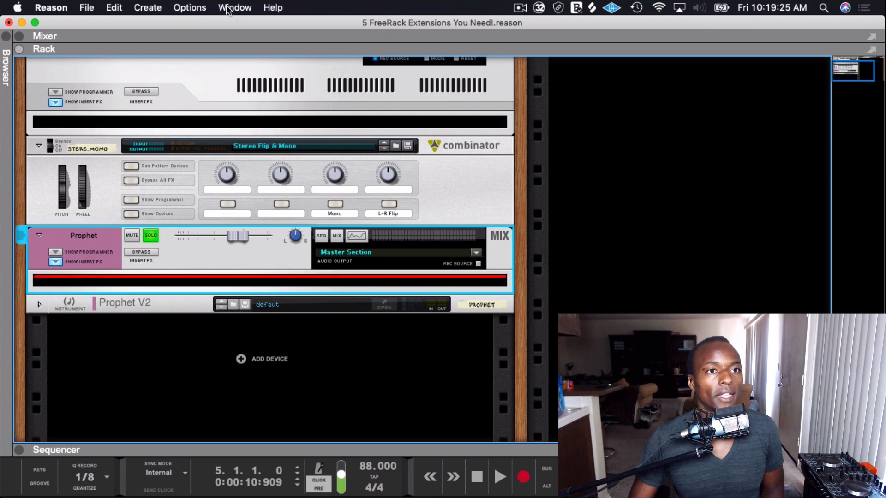
pyautogui.click(273, 7)
pyautogui.click(147, 37)
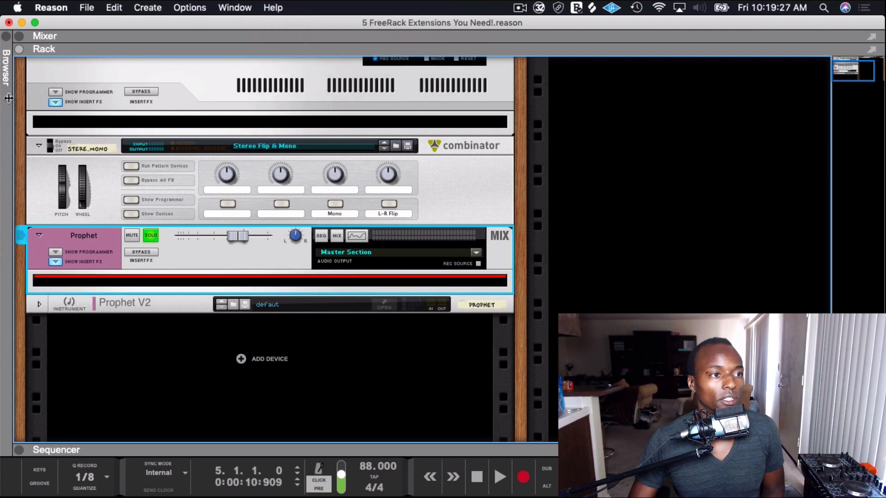
# Step: Add Audio Effect Rack.cmb from the Quasar Patches folder and move its devices into the Prophet channel's insert effects
pyautogui.click(6, 125)
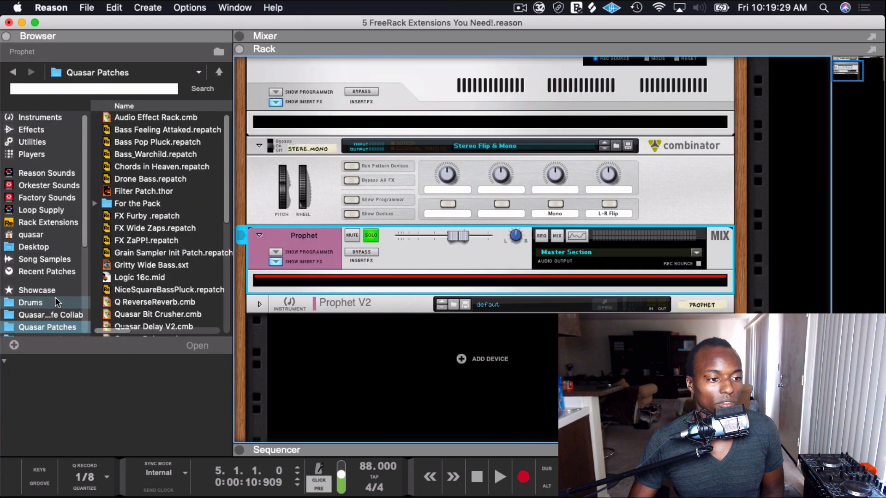
pyautogui.click(164, 131)
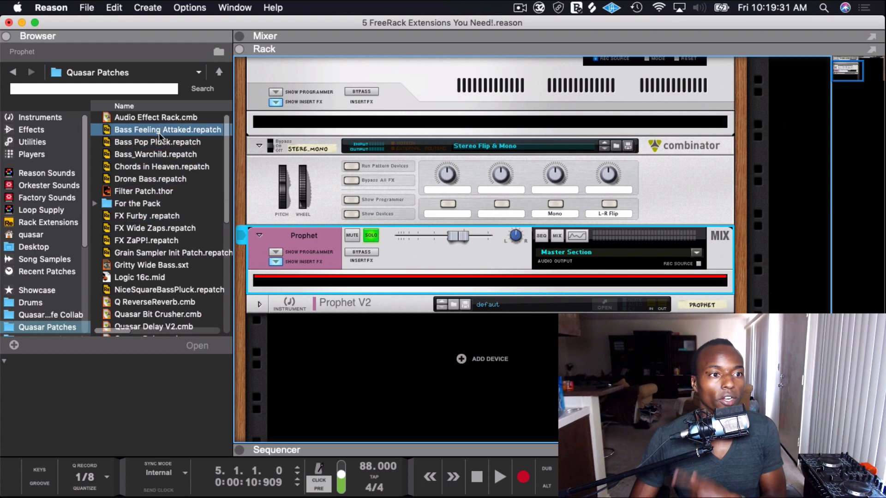
pyautogui.click(157, 118)
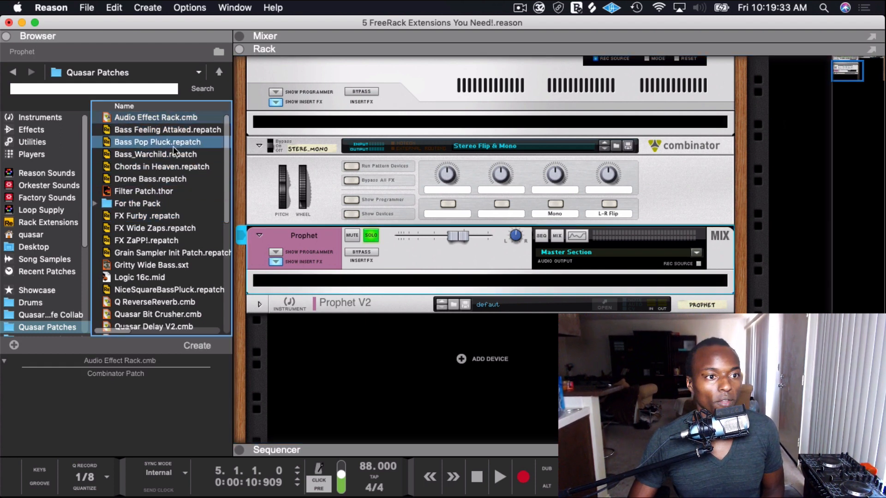
pyautogui.moveTo(139, 118)
pyautogui.mouseDown()
pyautogui.moveTo(397, 316)
pyautogui.moveTo(387, 282)
pyautogui.mouseUp()
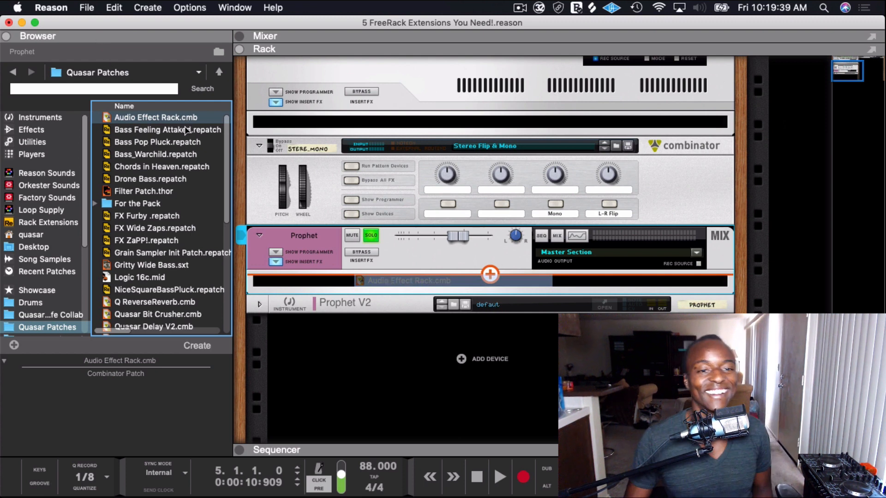
pyautogui.press('F3')
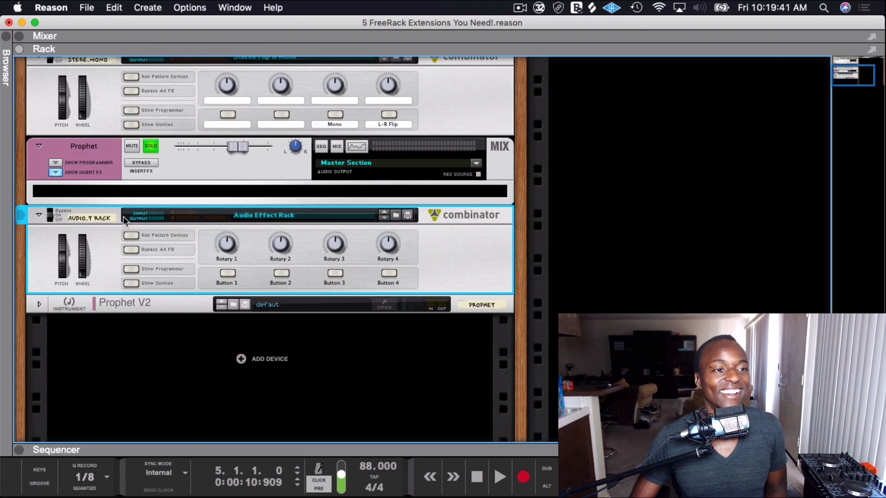
pyautogui.moveTo(124, 221); pyautogui.dragTo(111, 190)
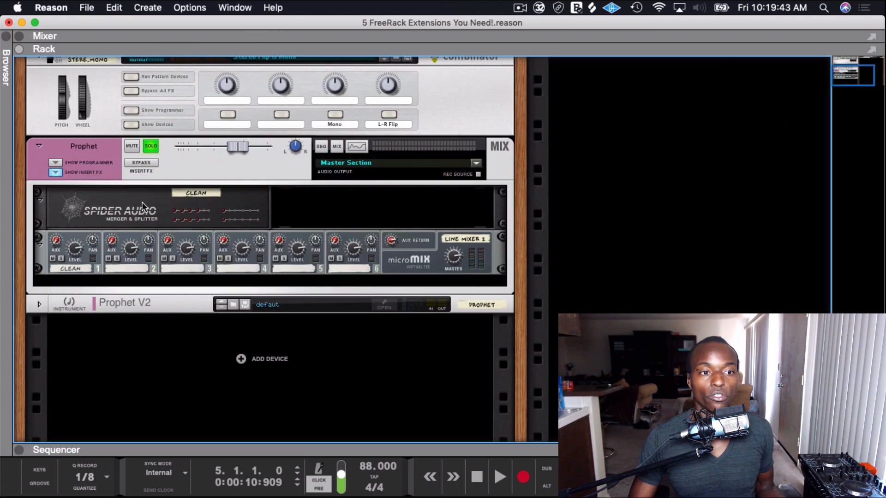
# Step: Add a Scream 4 Distortion below the line mixer in the Prophet channel's insert effects
pyautogui.click(213, 208)
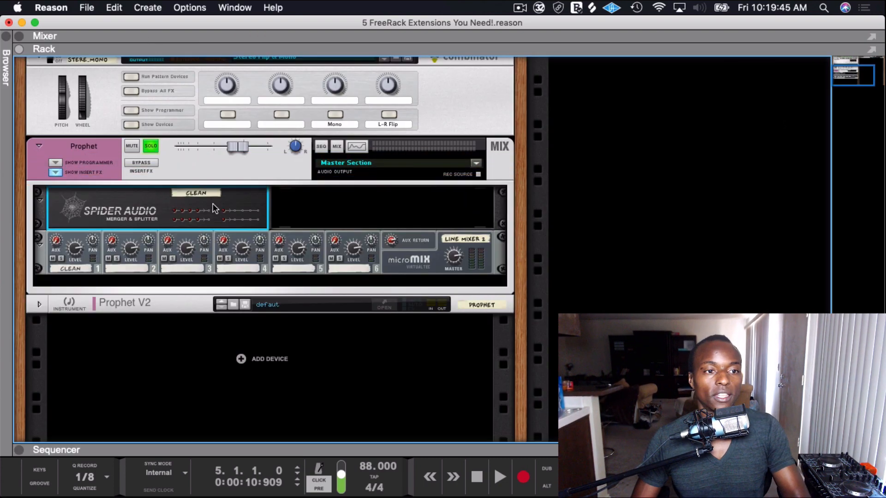
pyautogui.moveTo(207, 283); pyautogui.dragTo(194, 260)
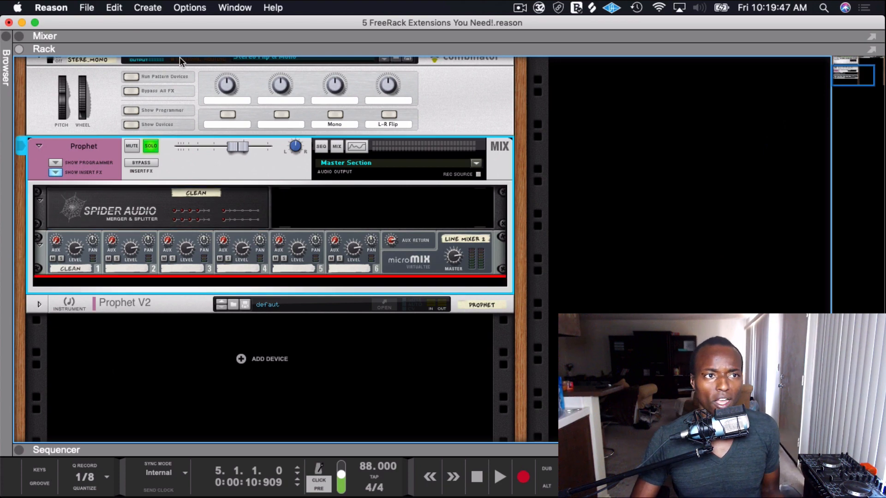
pyautogui.click(273, 8)
pyautogui.write('scream')
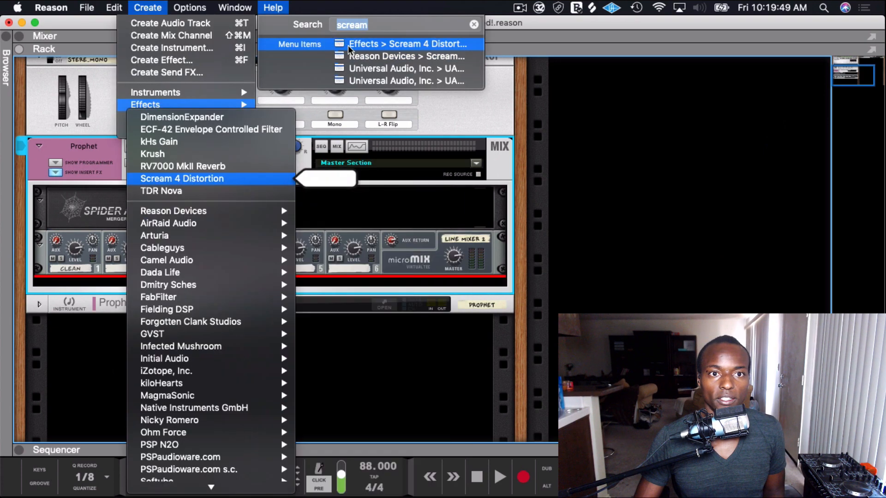
pyautogui.click(348, 44)
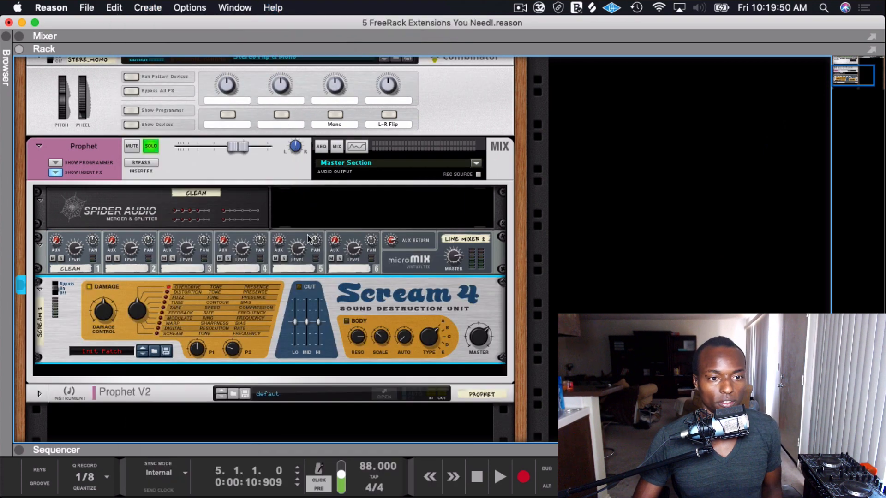
# Step: Delete the line mixer, the Spider Audio splitter and the Scream 4 from the Prophet channel's insert effects
pyautogui.click(132, 261)
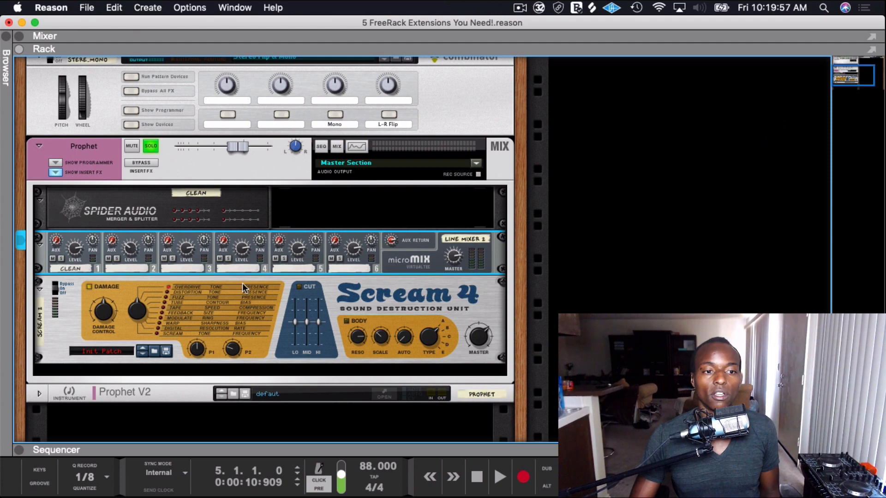
pyautogui.press('Delete')
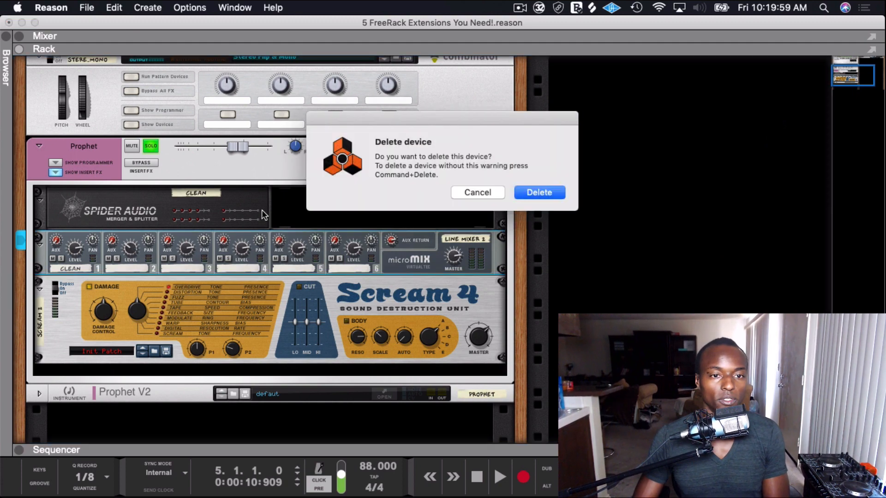
pyautogui.click(563, 198)
pyautogui.click(257, 209)
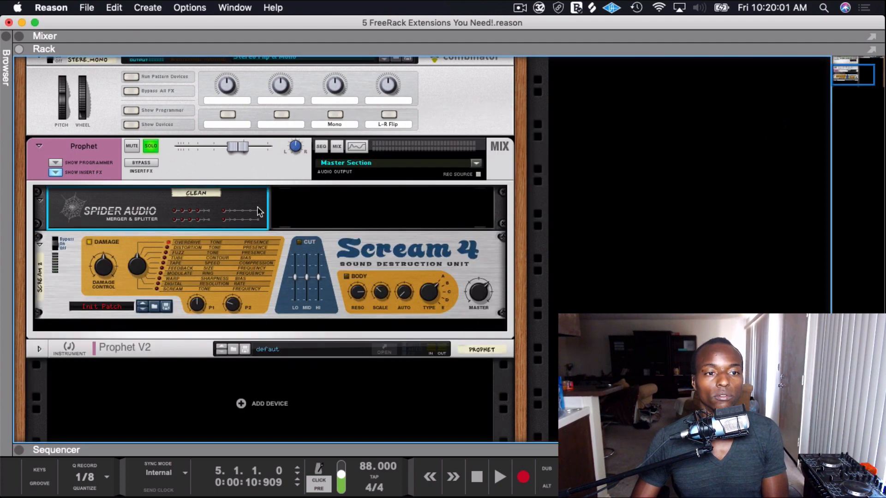
pyautogui.press('Delete')
pyautogui.click(531, 192)
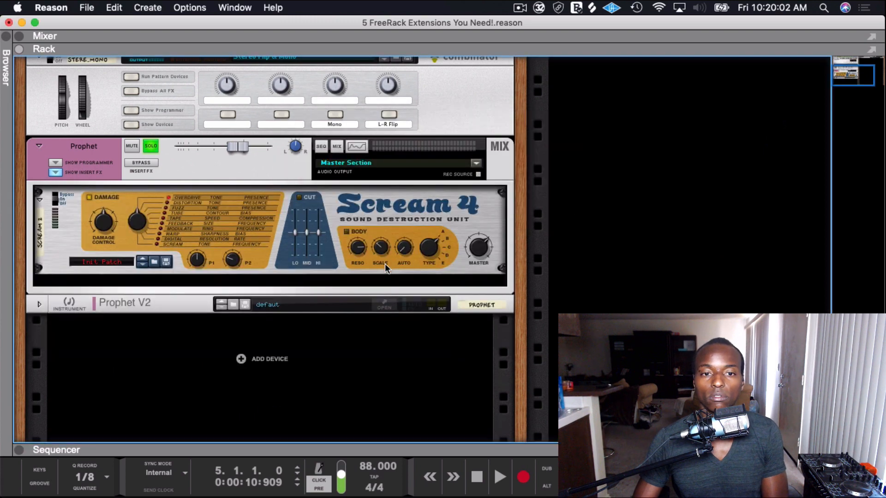
pyautogui.click(259, 212)
pyautogui.press('super+Delete')
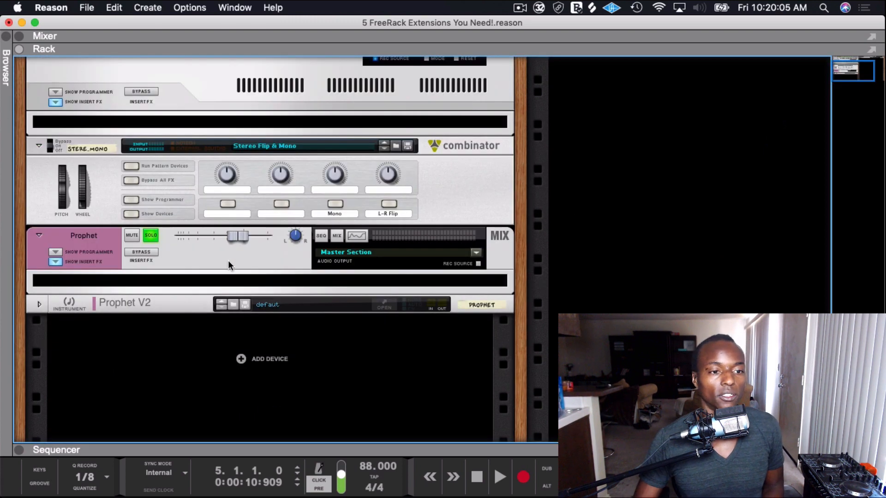
# Step: Target the Prophet channel's empty insert slot and display the Effects category in the Browser
pyautogui.click(221, 283)
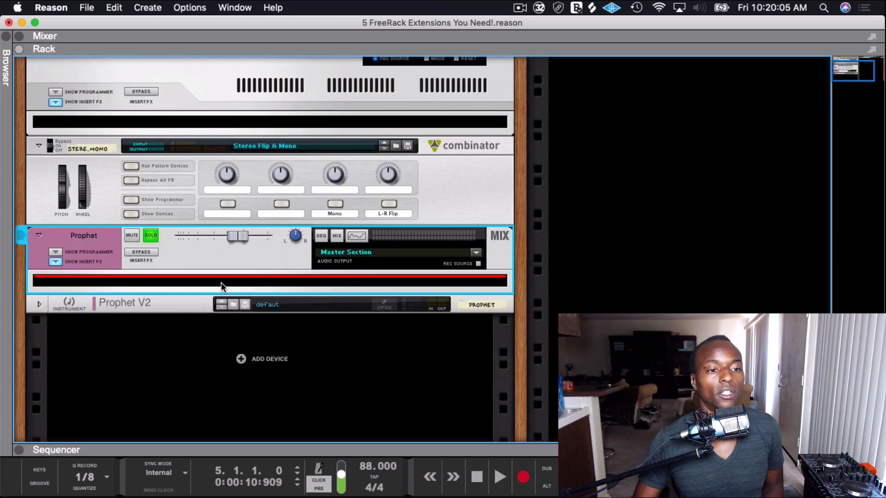
pyautogui.click(7, 73)
pyautogui.click(31, 142)
pyautogui.click(31, 130)
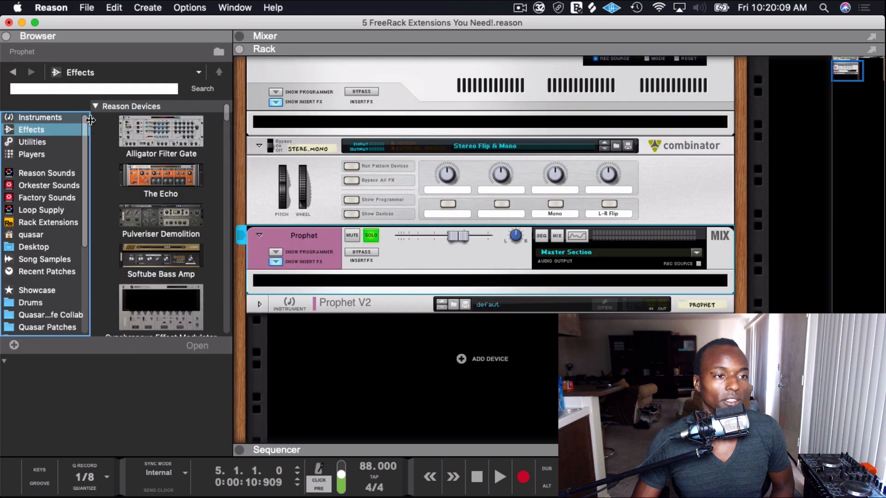
# Step: Add a Spider Audio Merger & Splitter from the Utilities devices to the Prophet channel's insert effects
pyautogui.scroll(-5, 99, 138)
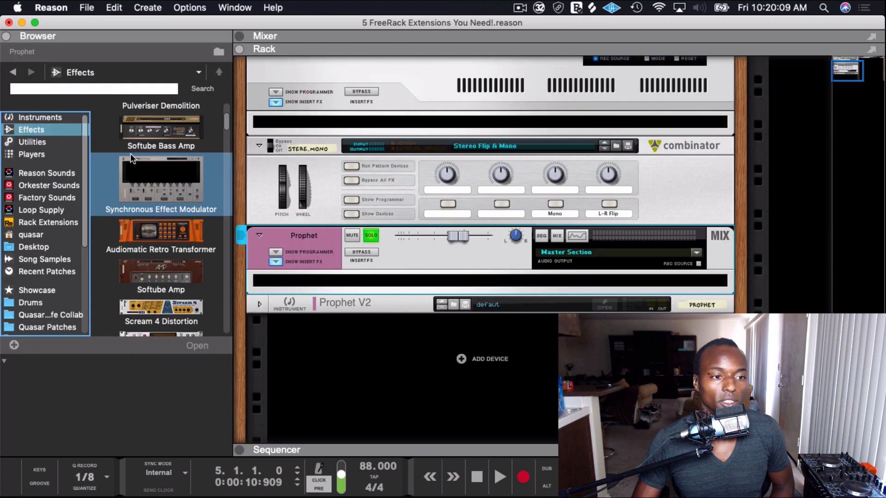
pyautogui.click(27, 154)
pyautogui.click(31, 142)
pyautogui.scroll(-1, 153, 208)
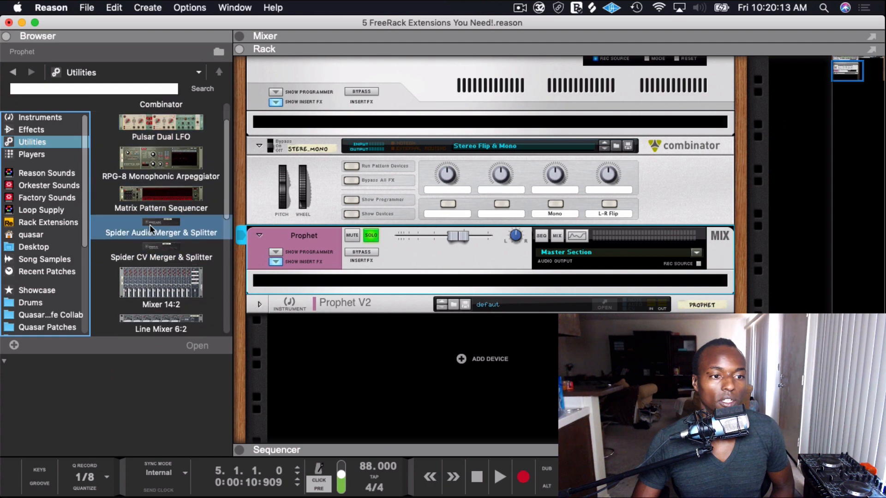
pyautogui.doubleClick(157, 233)
# Step: Place a Groovy Melon Morfin XF Crossfader below the Spider Audio splitter and hide the Browser
pyautogui.scroll(-10, 185, 256)
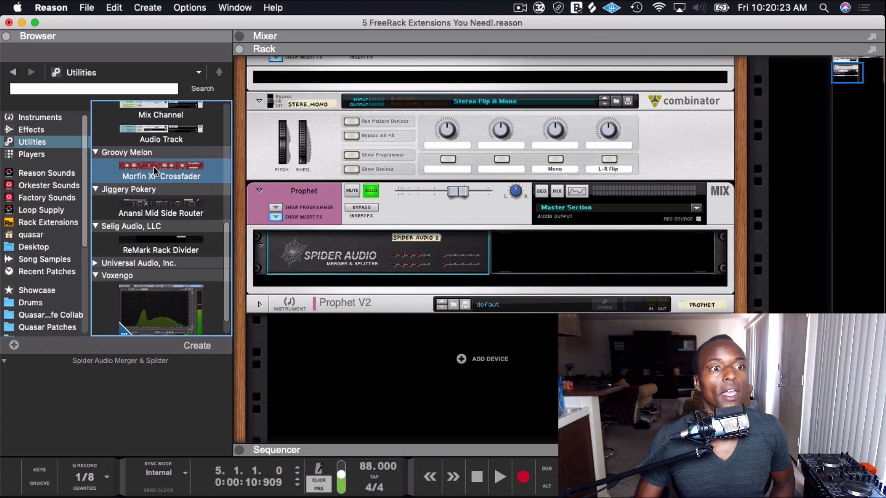
pyautogui.moveTo(157, 177); pyautogui.dragTo(475, 272)
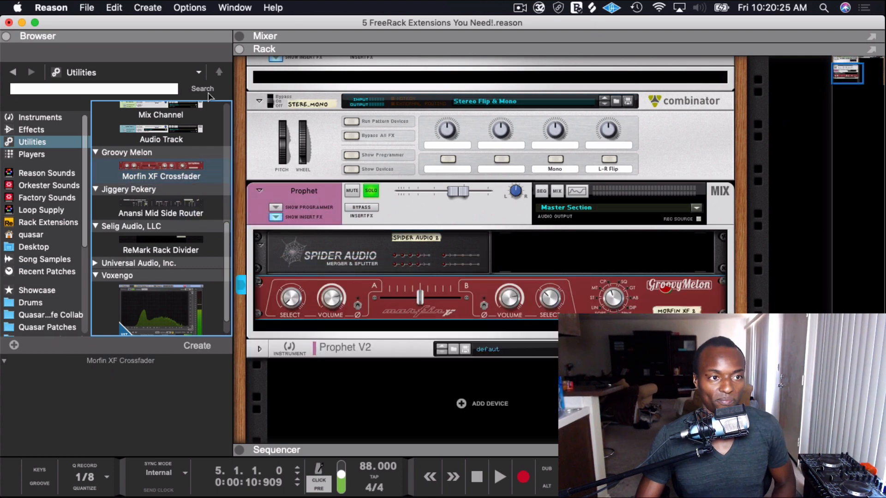
pyautogui.click(135, 39)
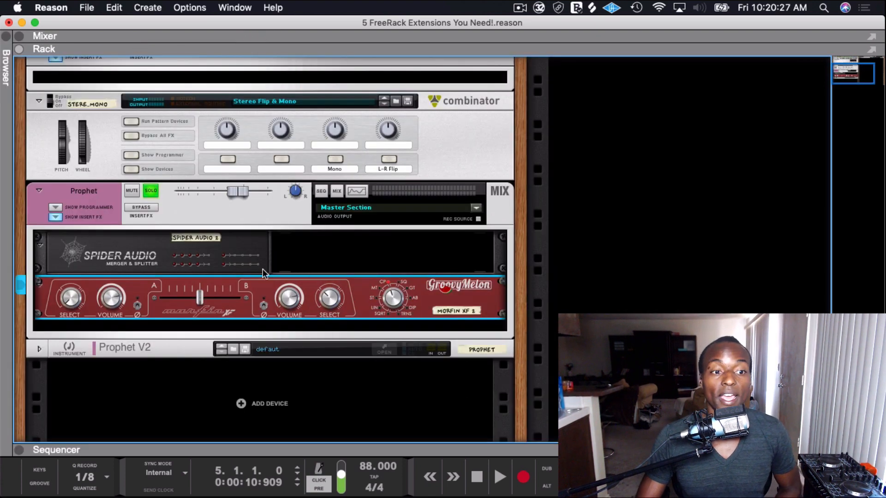
# Step: Add a Scream 4 Distortion below the Morfin XF Crossfader in the Prophet channel's insert effects
pyautogui.press('super+f')
pyautogui.scroll(-10, 199, 270)
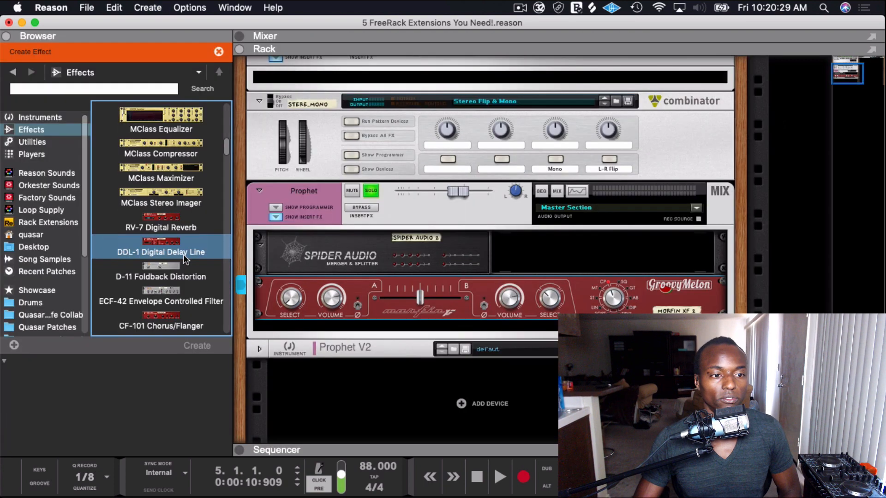
pyautogui.scroll(10, 162, 178)
pyautogui.scroll(-3, 155, 221)
pyautogui.scroll(-2, 156, 257)
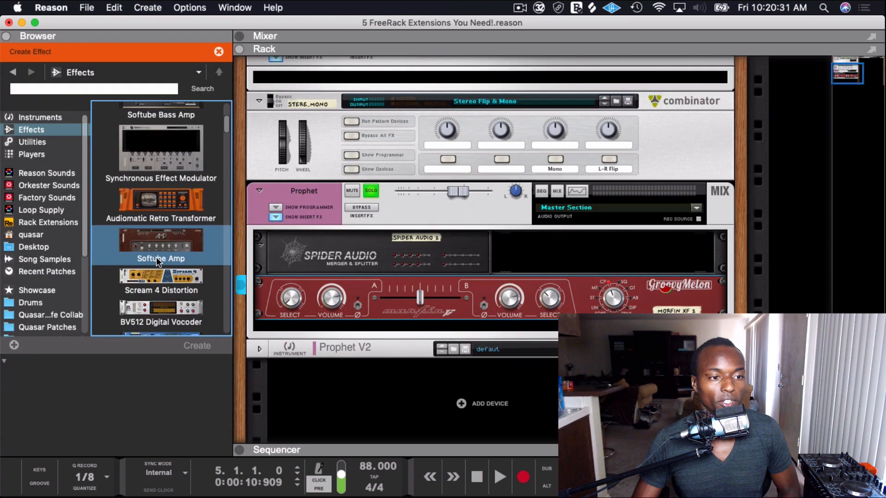
pyautogui.click(153, 267)
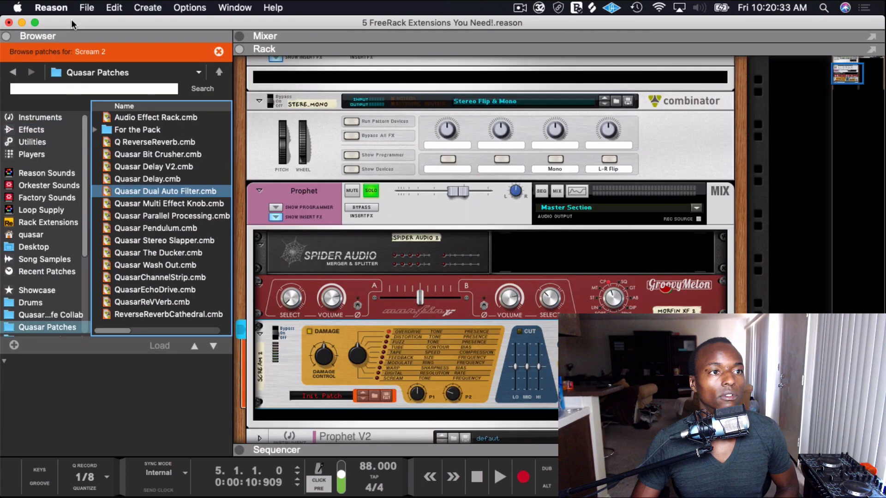
# Step: On the rack's rear, cable the Prophet insert send to the Spider splitter's input and its first split output to Morfin's first input pair
pyautogui.press('Tab')
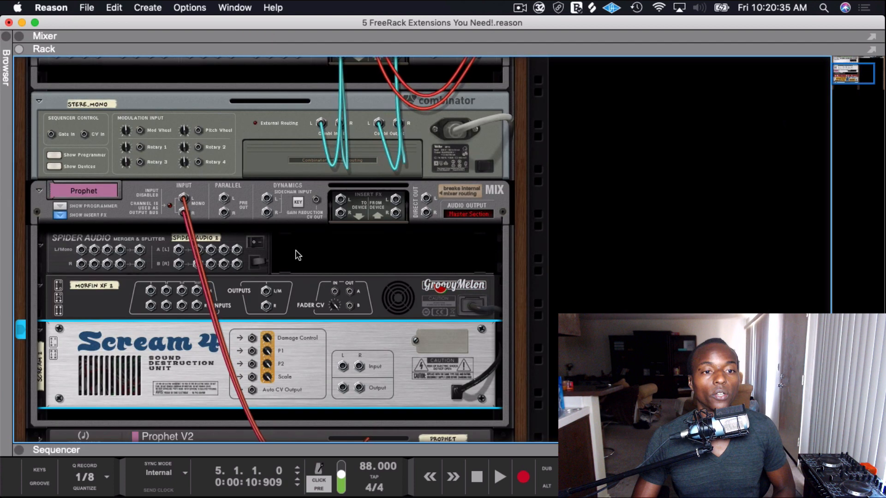
pyautogui.moveTo(341, 200); pyautogui.dragTo(178, 250)
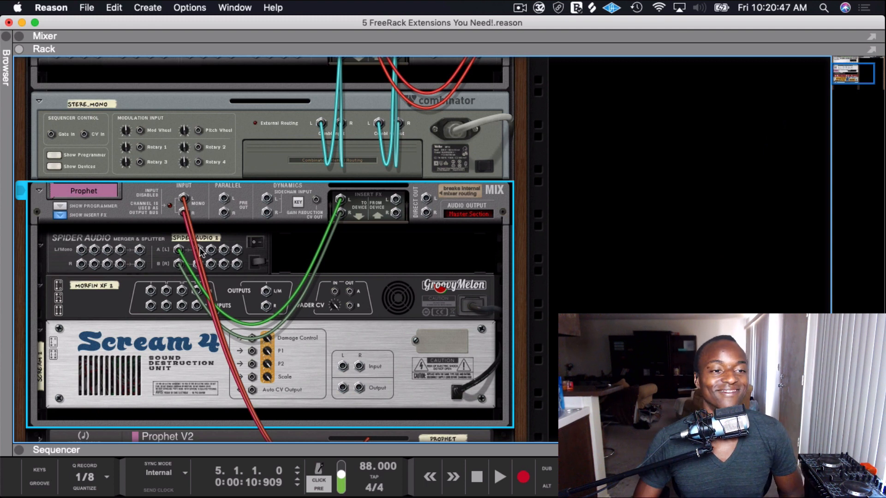
pyautogui.moveTo(199, 251); pyautogui.dragTo(151, 291)
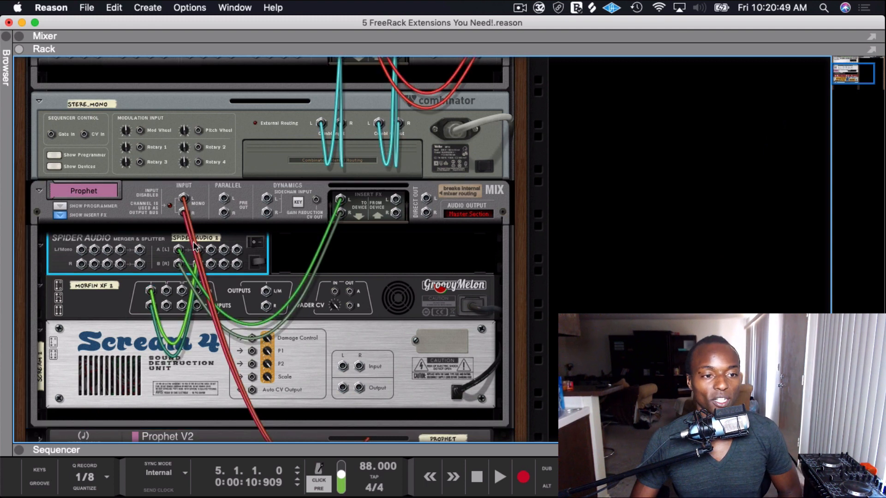
# Step: Rename the Spider Audio splitter as clean
pyautogui.doubleClick(195, 239)
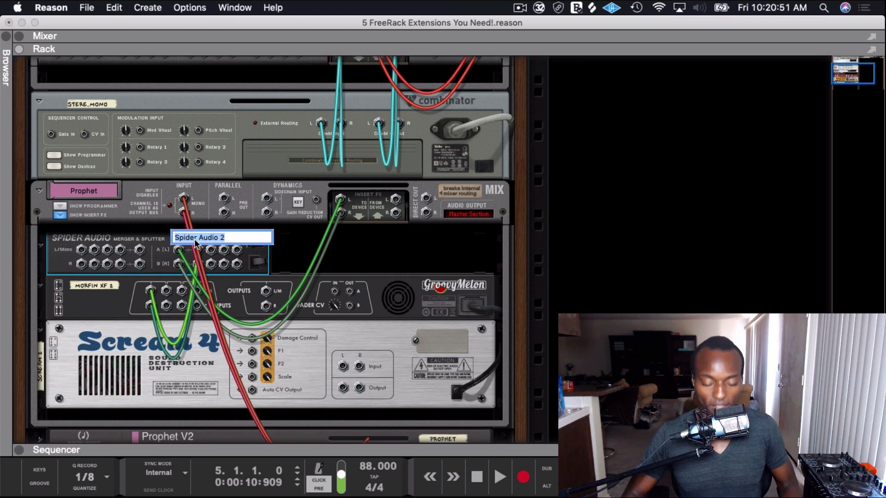
pyautogui.write('cr')
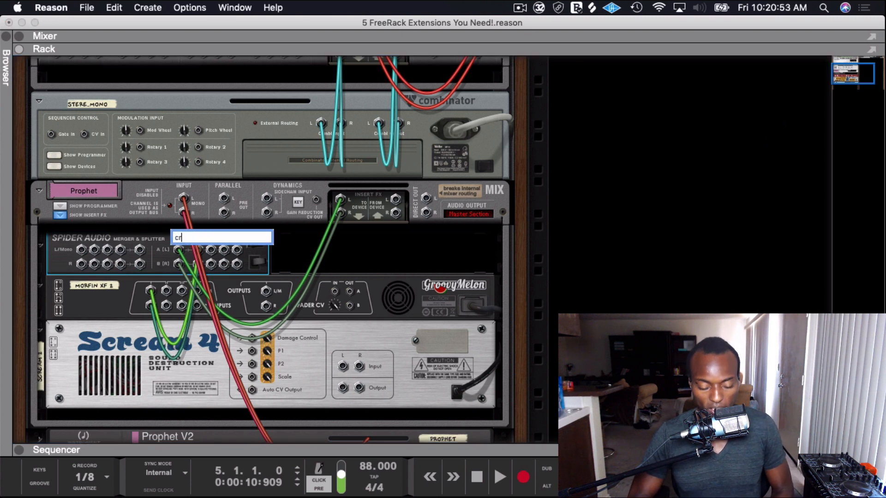
pyautogui.write('ean')
pyautogui.press('Return')
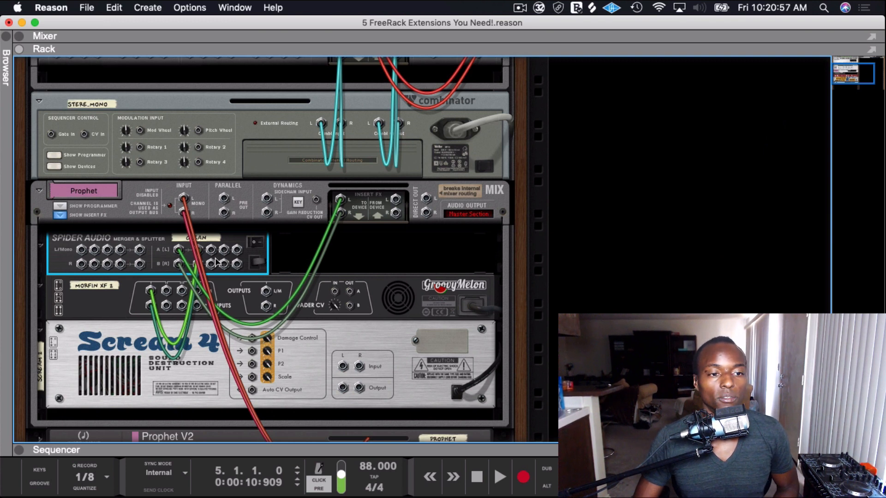
# Step: Route the splitter's second output through Scream 4 to Morfin's second input and Morfin's output to the insert return, and return to the front view
pyautogui.click(257, 373)
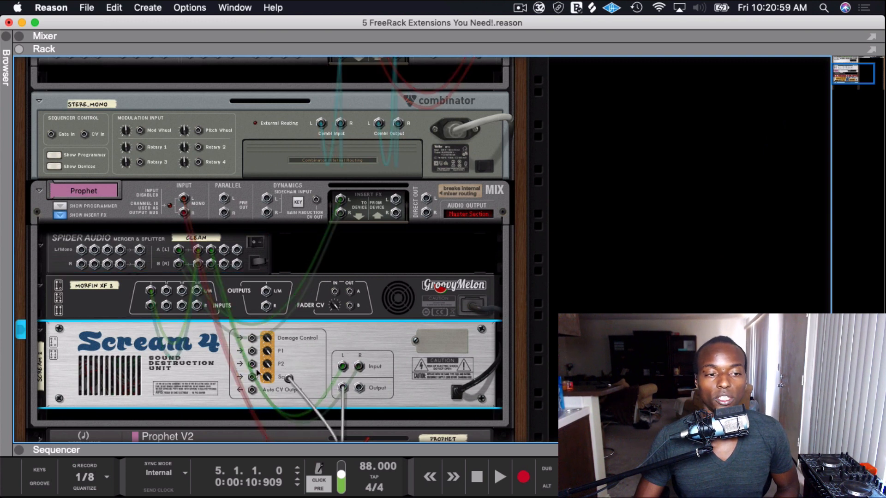
pyautogui.moveTo(257, 373); pyautogui.dragTo(166, 291)
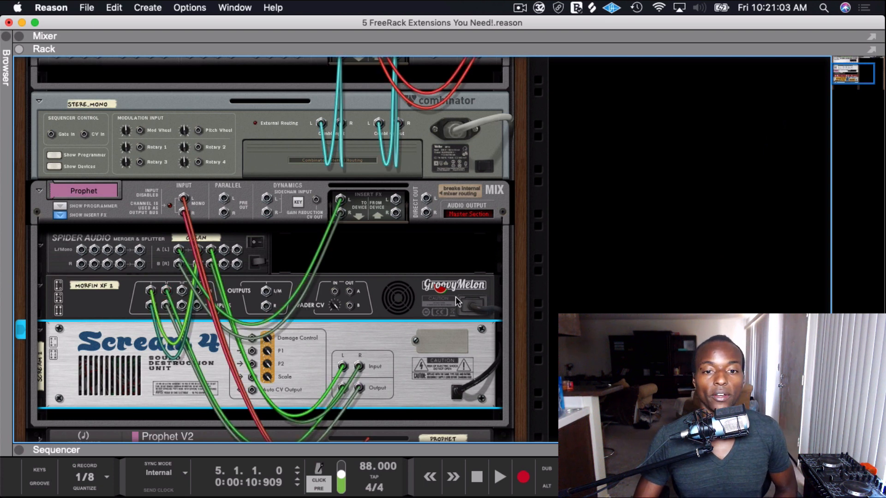
pyautogui.moveTo(266, 291); pyautogui.dragTo(395, 200)
pyautogui.press('Tab')
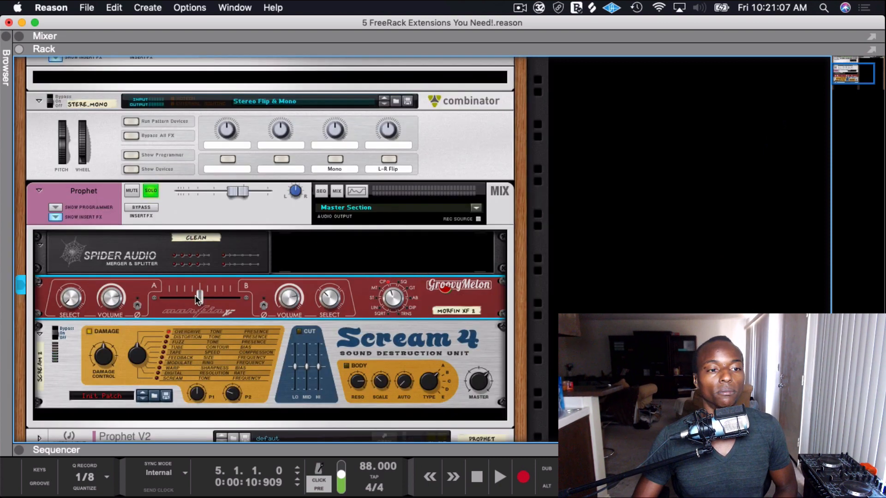
# Step: Set the Morfin XF crossfade type to Linear and move its crossfader from side A fully to side B
pyautogui.moveTo(162, 301); pyautogui.dragTo(155, 302)
pyautogui.moveTo(382, 300); pyautogui.dragTo(382, 314)
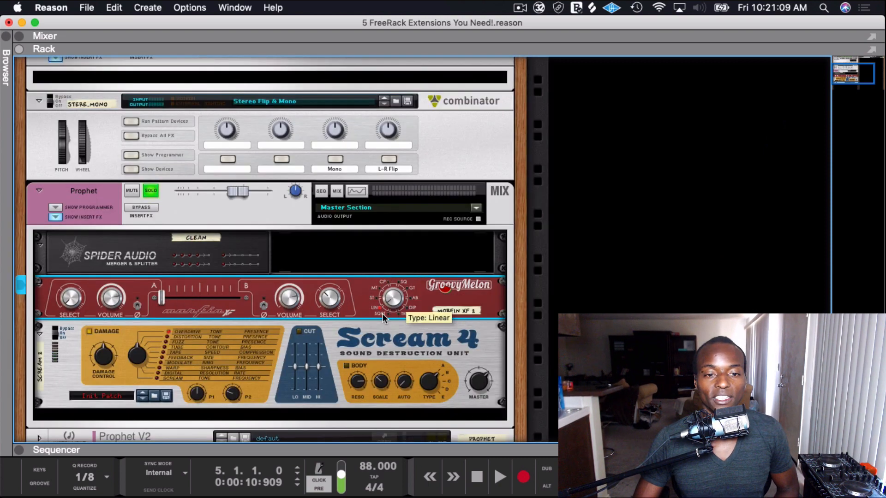
pyautogui.moveTo(159, 299); pyautogui.dragTo(249, 302)
# Step: Rename the Morfin XF Crossfader as BitCrush
pyautogui.doubleClick(447, 314)
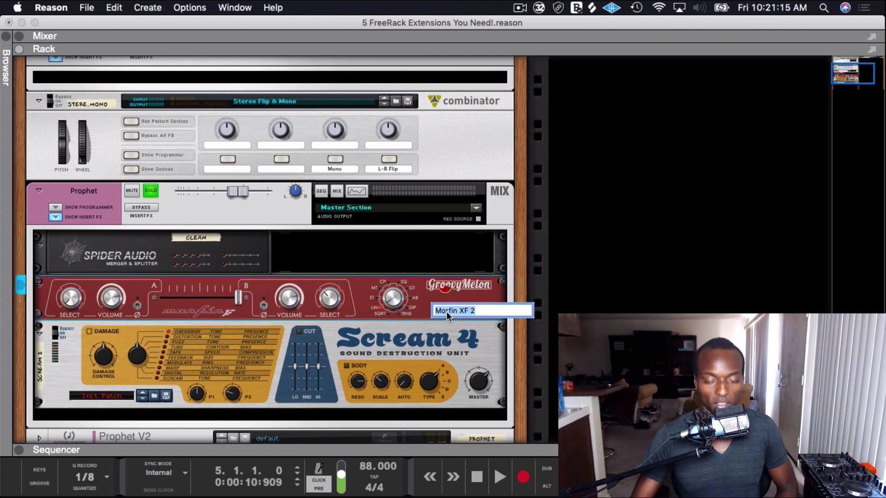
pyautogui.write('BitCrush')
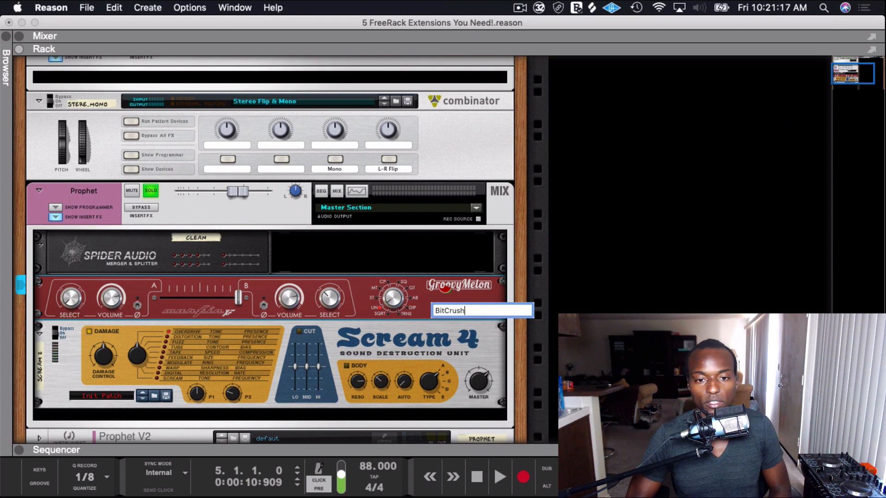
pyautogui.press('Return')
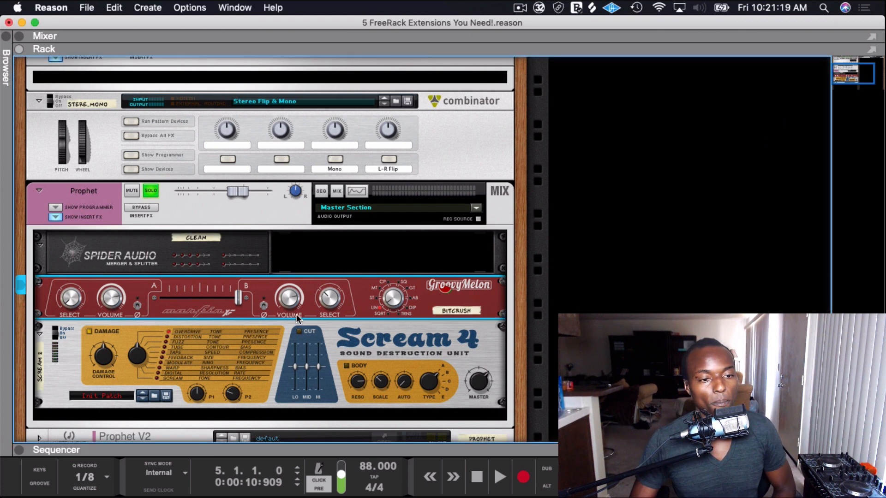
# Step: Set Scream 4's damage type to Digital with P2 at 81, and move the Morfin crossfader partway toward A
pyautogui.click(170, 372)
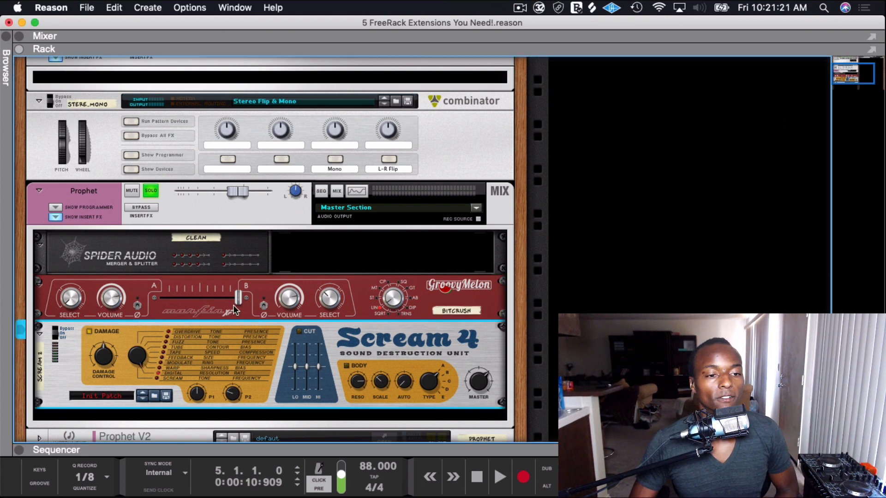
pyautogui.moveTo(237, 297); pyautogui.dragTo(186, 298)
pyautogui.click(229, 395)
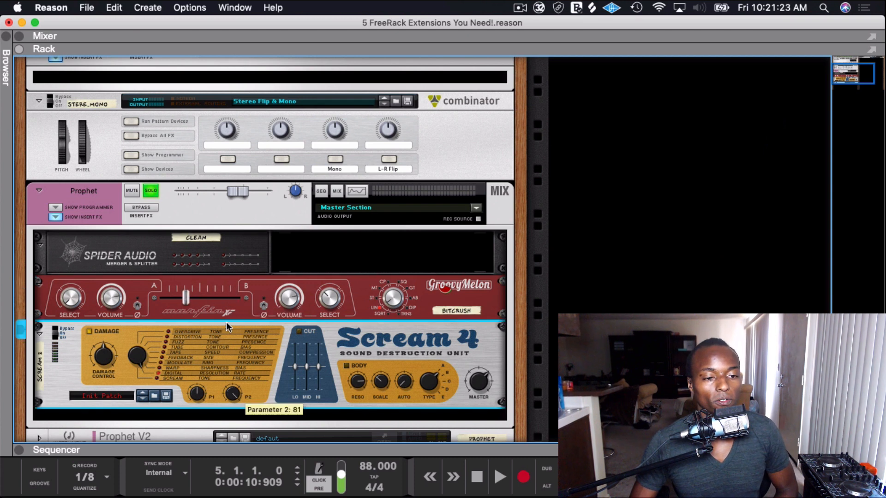
# Step: Play the project while adjusting the bit-crush blend, setting Scream 4's P2 to 93 and the Morfin crossfader to 0.09
pyautogui.press('space')
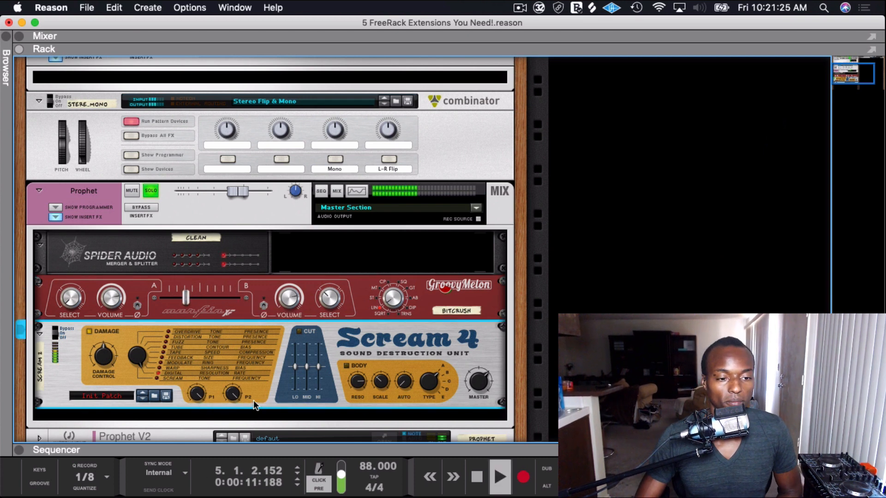
pyautogui.moveTo(233, 402)
pyautogui.moveTo(232, 403); pyautogui.dragTo(231, 406)
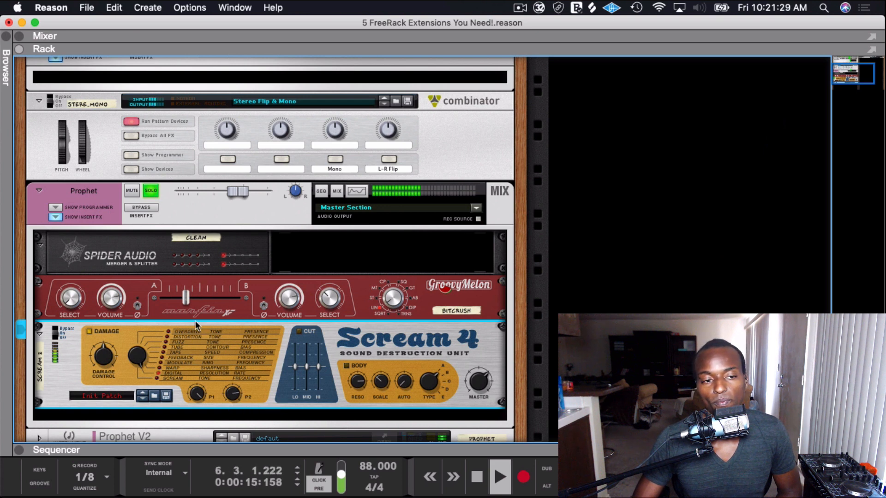
pyautogui.moveTo(185, 297); pyautogui.dragTo(161, 298)
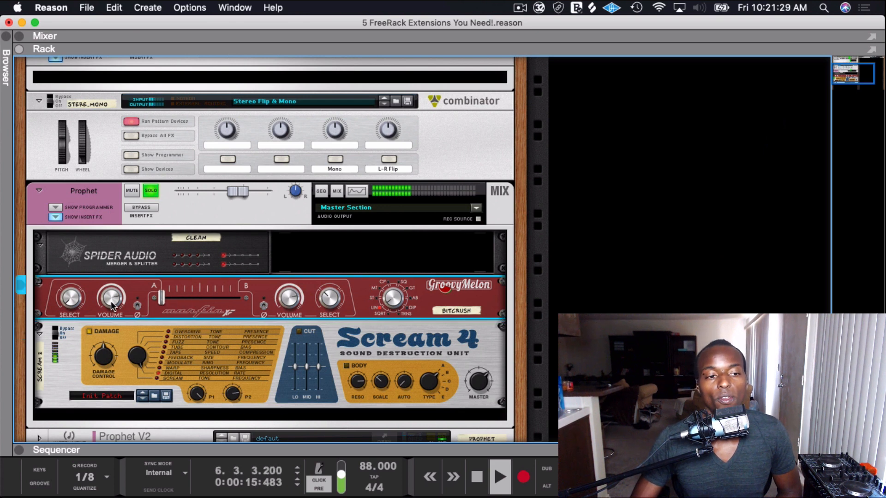
pyautogui.click(234, 396)
pyautogui.click(161, 297)
pyautogui.moveTo(159, 297); pyautogui.dragTo(168, 298)
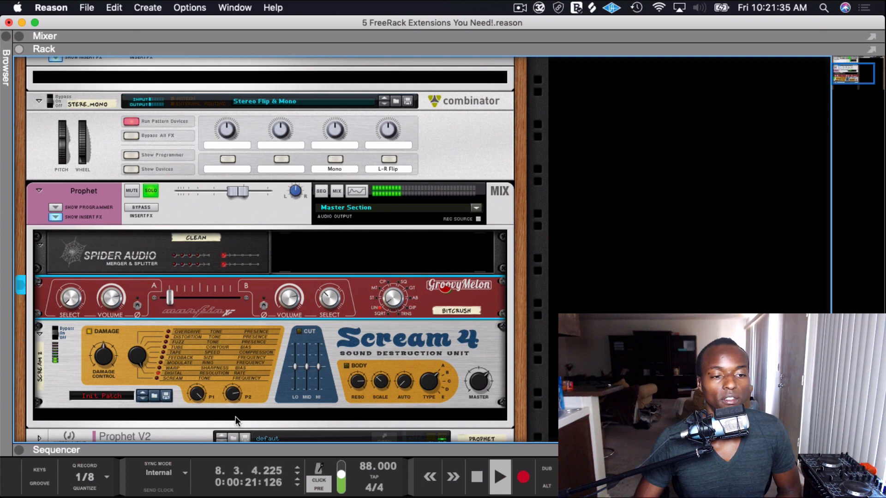
pyautogui.click(202, 398)
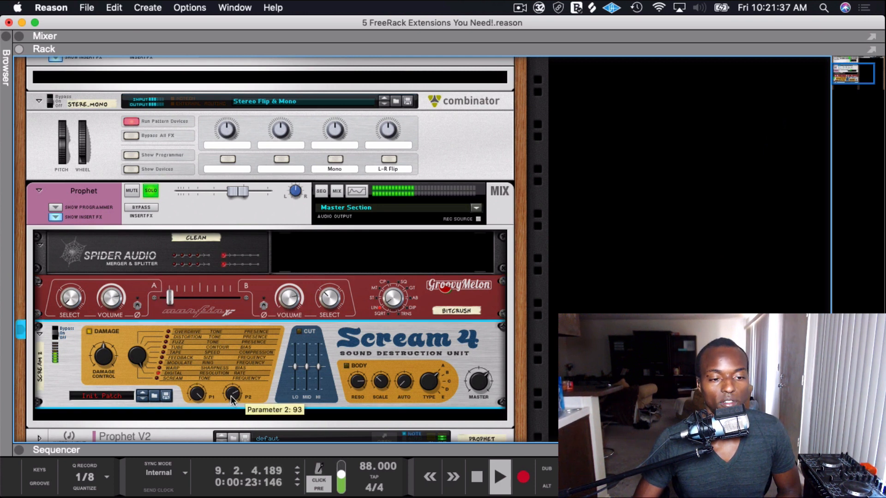
pyautogui.moveTo(170, 298)
pyautogui.mouseDown()
pyautogui.moveTo(157, 299)
pyautogui.moveTo(167, 300)
pyautogui.mouseUp()
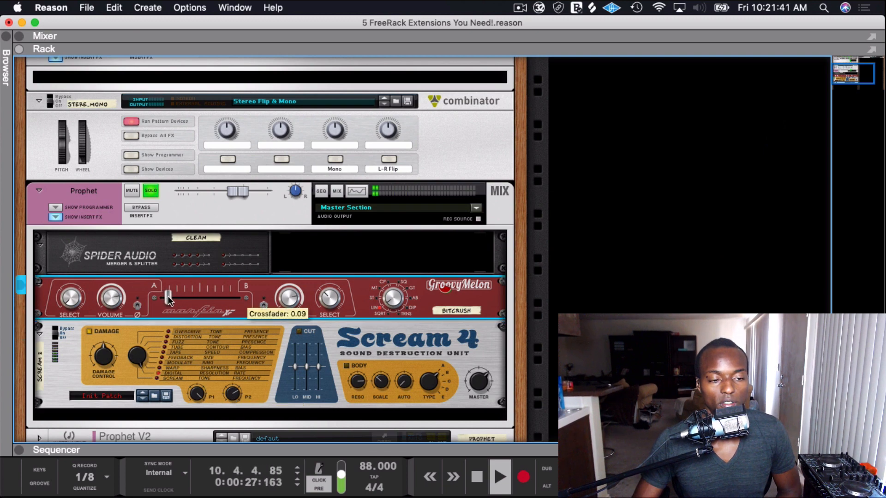
# Step: Enable Scream 4's Cut section, lower its Lo slider, check the blend at the crossfader and stop playback
pyautogui.scroll(-4, 228, 330)
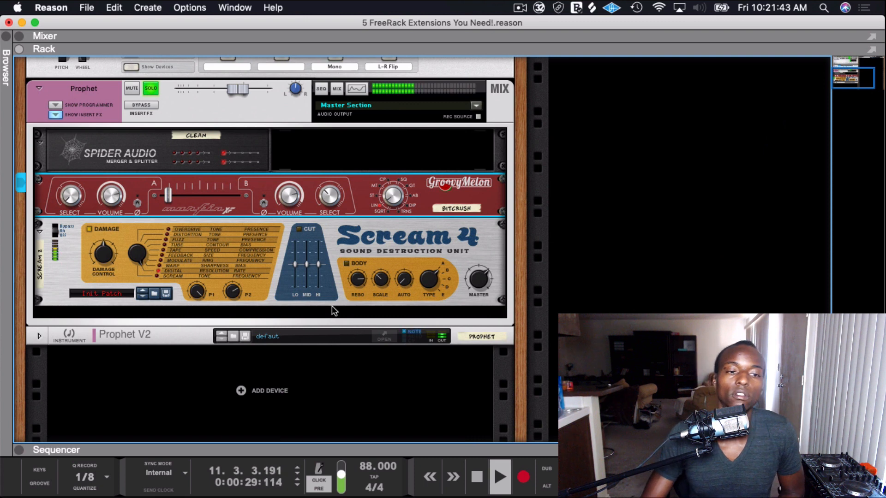
pyautogui.click(299, 229)
pyautogui.moveTo(292, 267); pyautogui.dragTo(292, 280)
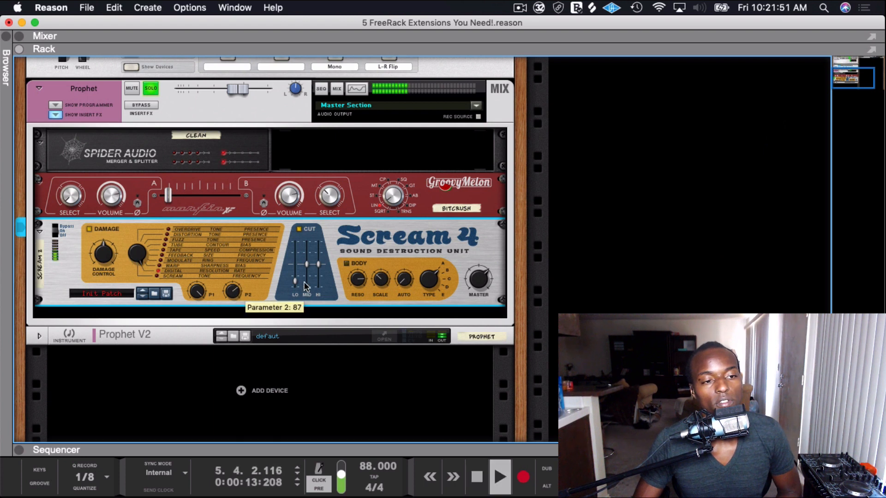
pyautogui.click(168, 198)
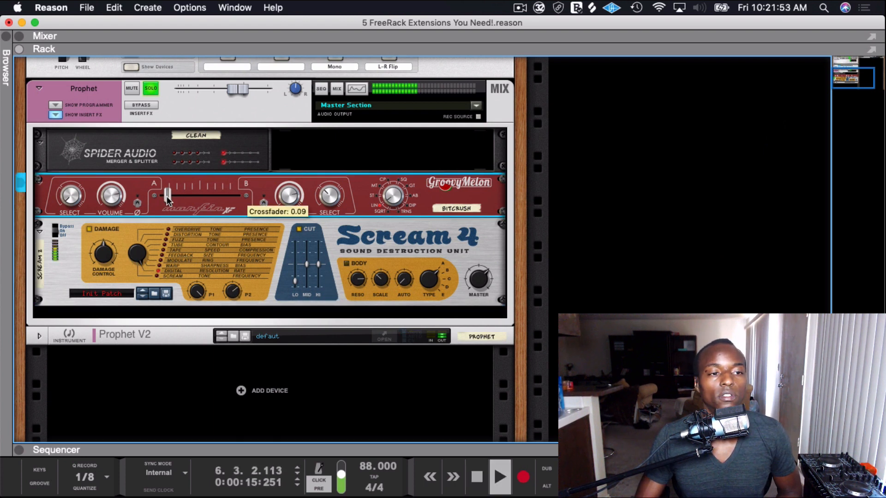
pyautogui.press('space')
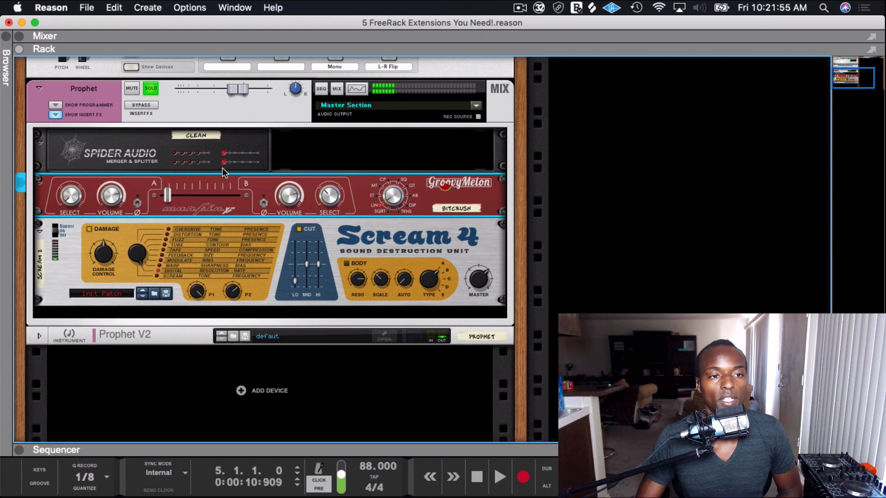
# Step: View the Prophet V2 instrument's plugin window, restart playback and close the window
pyautogui.click(383, 340)
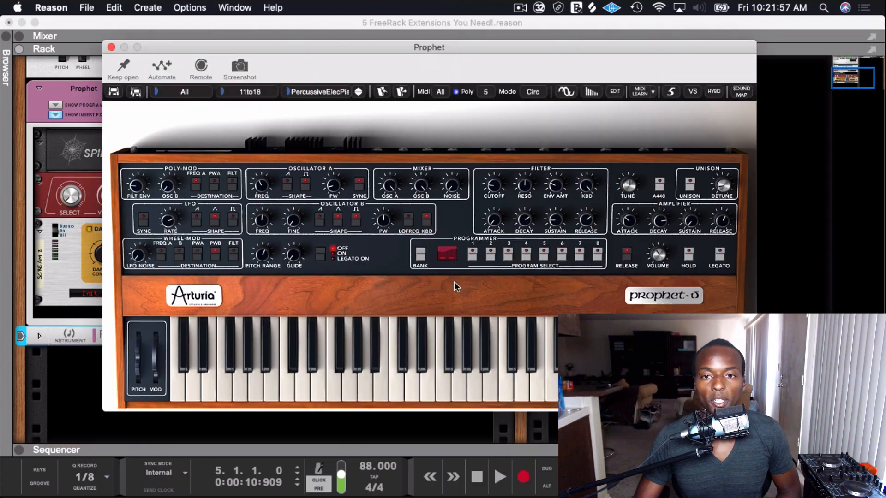
pyautogui.press('space')
pyautogui.click(112, 48)
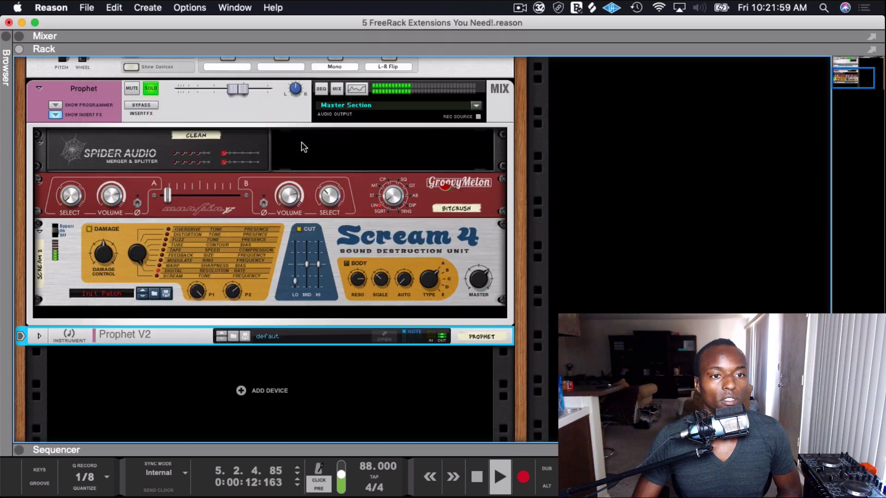
# Step: Unfold the Prophet V2 device to look at it, stop playback and fold the device again
pyautogui.click(39, 337)
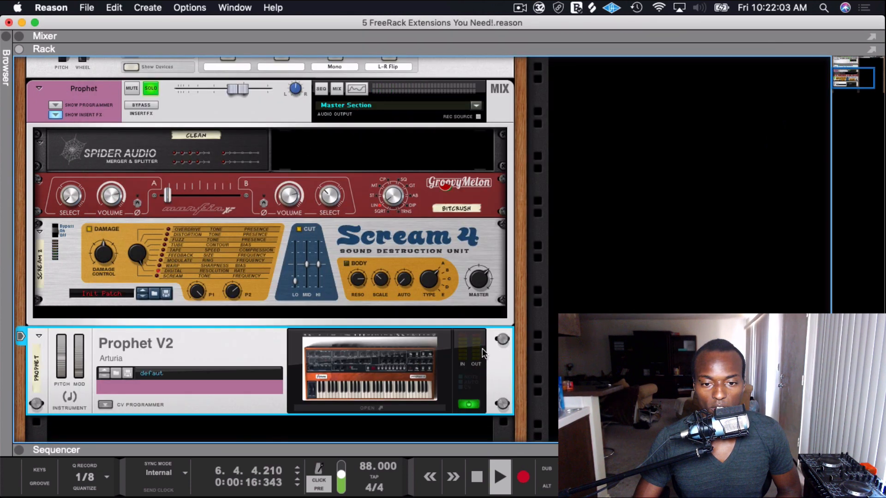
pyautogui.press('space')
pyautogui.click(39, 337)
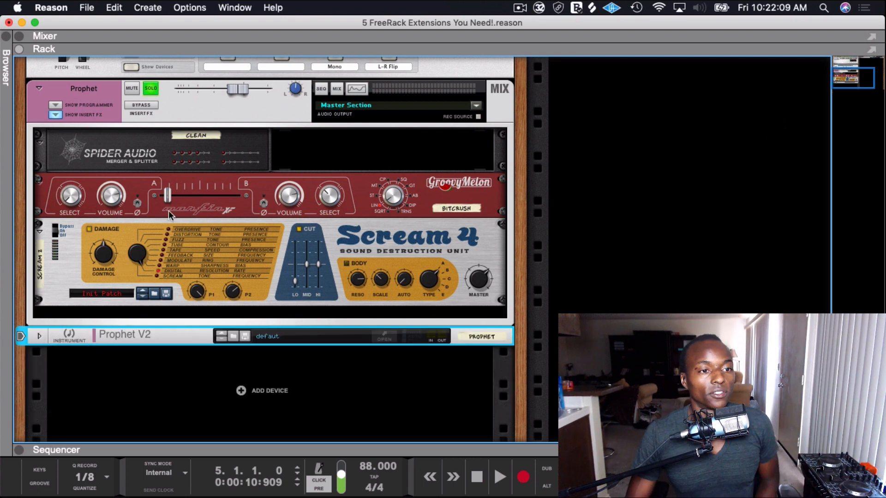
# Step: Try moving the Morfin crossfader toward B, and undo the move
pyautogui.moveTo(168, 211); pyautogui.dragTo(194, 200)
pyautogui.press('super+z')
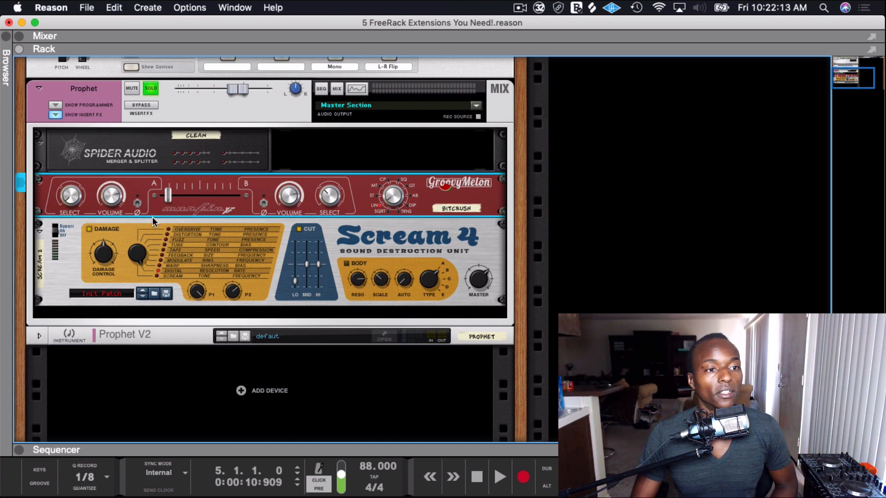
# Step: Add an Omega Dynamic EQ from the browser's effects directly below Scream 4 in the Prophet insert chain, and hide the browser
pyautogui.click(111, 233)
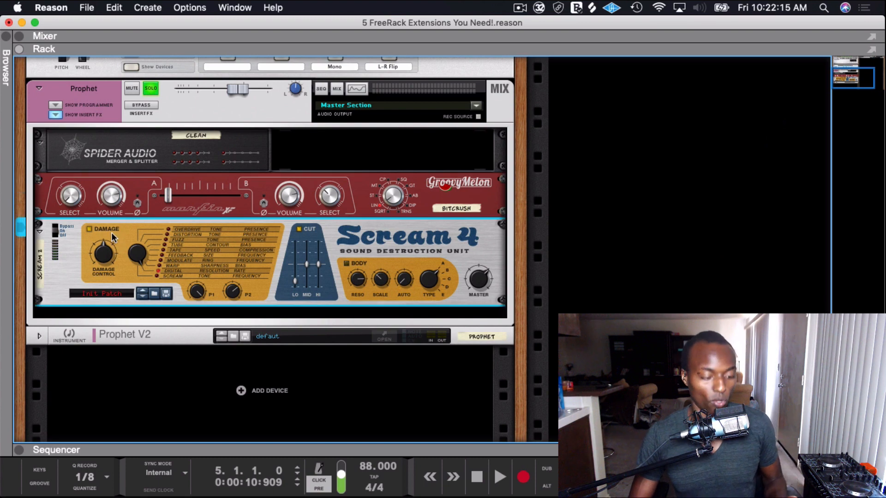
pyautogui.click(6, 43)
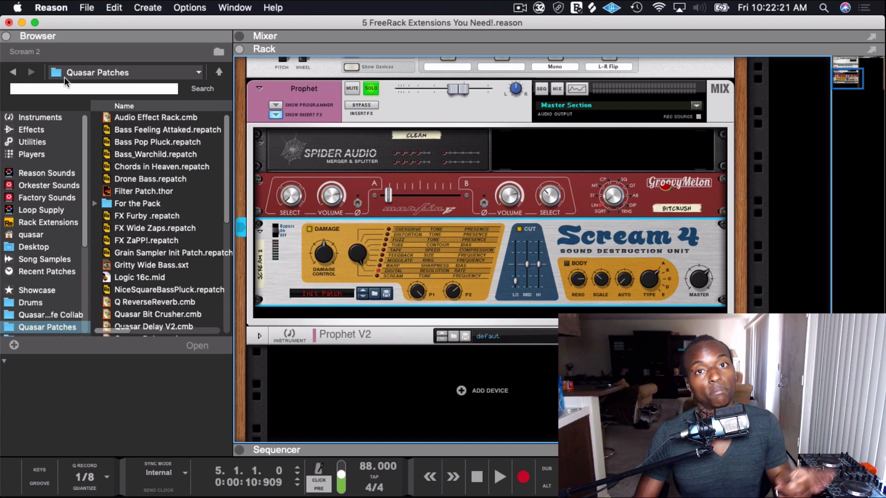
pyautogui.click(129, 114)
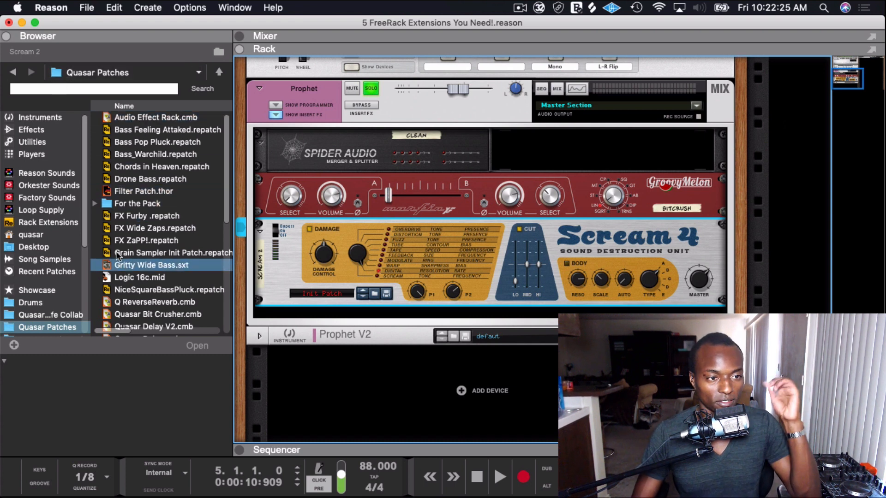
pyautogui.click(43, 136)
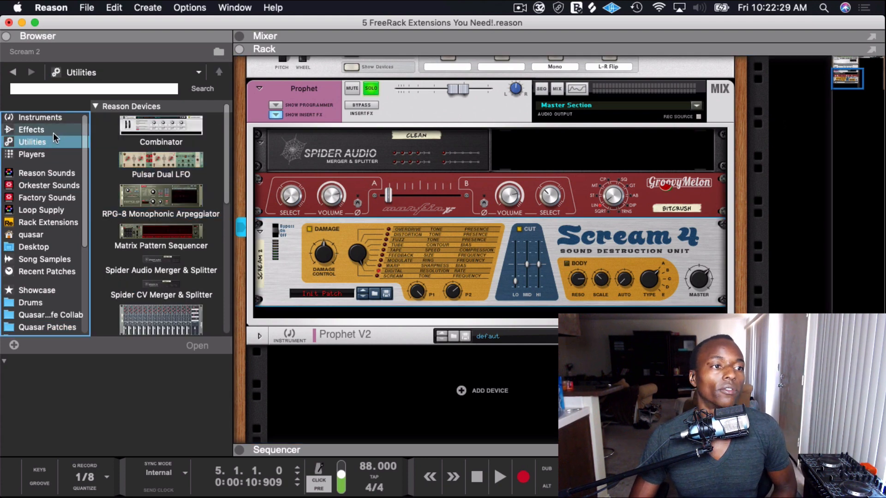
pyautogui.click(53, 131)
pyautogui.moveTo(227, 105); pyautogui.dragTo(224, 192)
pyautogui.moveTo(195, 256); pyautogui.dragTo(367, 310)
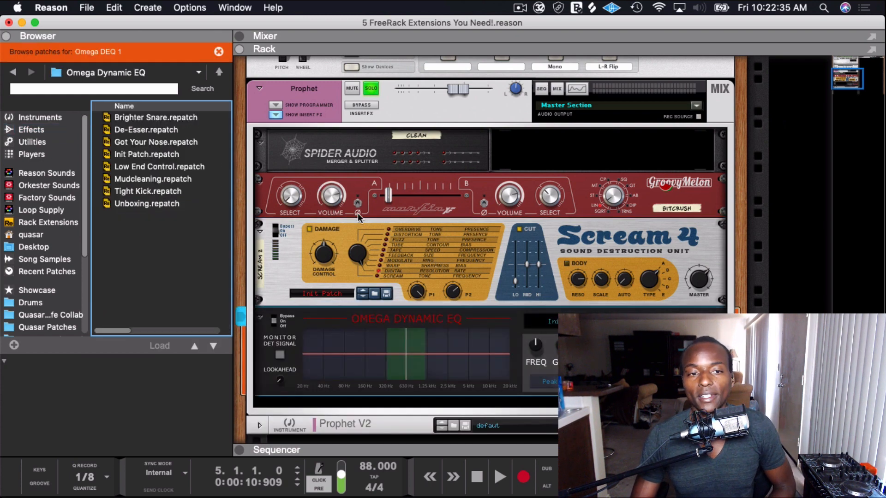
pyautogui.click(178, 40)
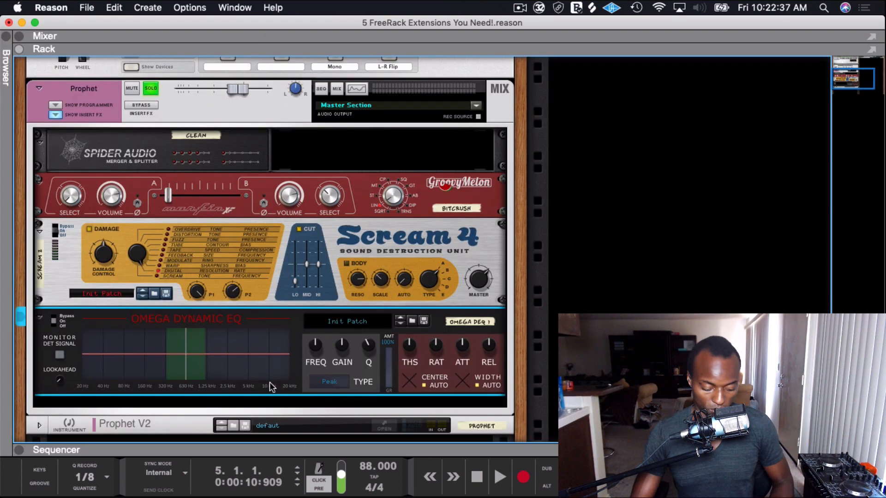
# Step: On the rack's rear, cable Scream 4's outputs into the Omega Dynamic EQ and its outputs into Morfin's second input pair
pyautogui.press('Tab')
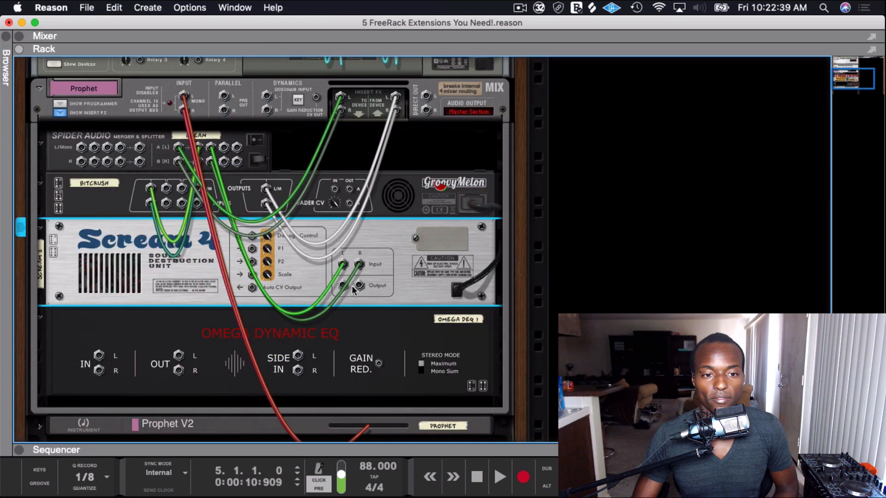
pyautogui.moveTo(344, 286); pyautogui.dragTo(109, 361)
pyautogui.moveTo(179, 356); pyautogui.dragTo(167, 190)
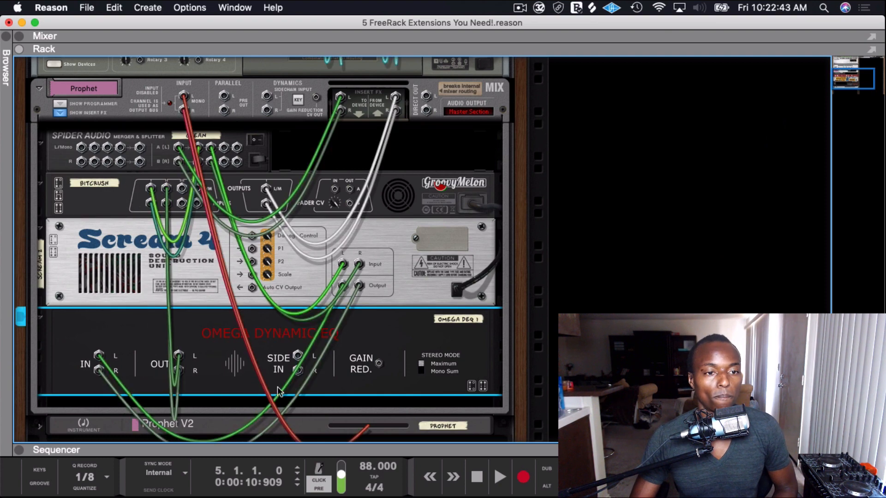
pyautogui.press('Tab')
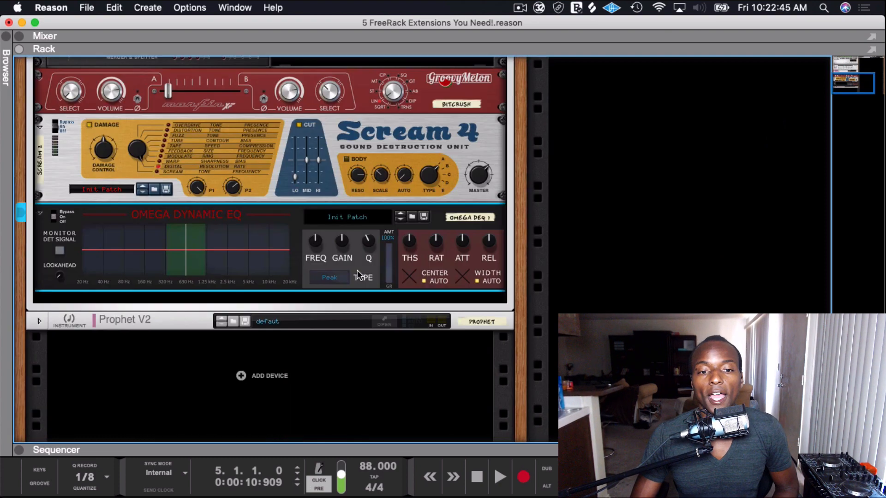
# Step: Load the De-Esser patch into the Omega Dynamic EQ and hide the browser
pyautogui.click(412, 217)
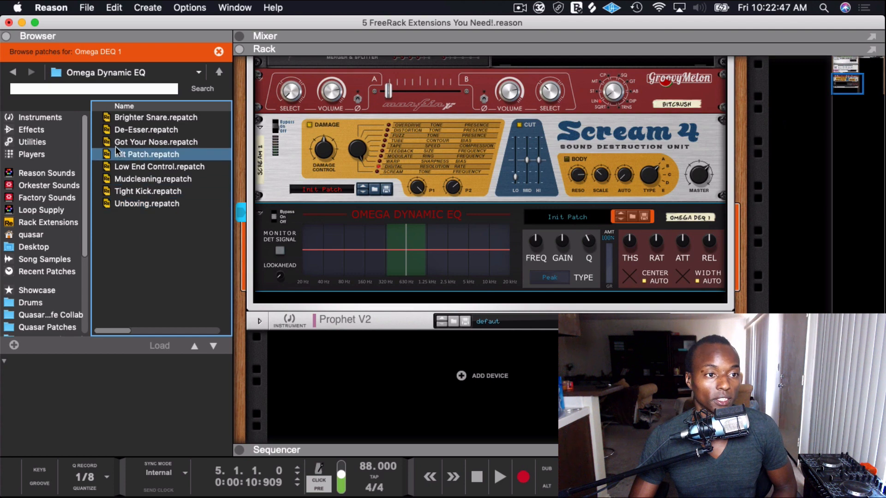
pyautogui.doubleClick(134, 129)
pyautogui.click(100, 40)
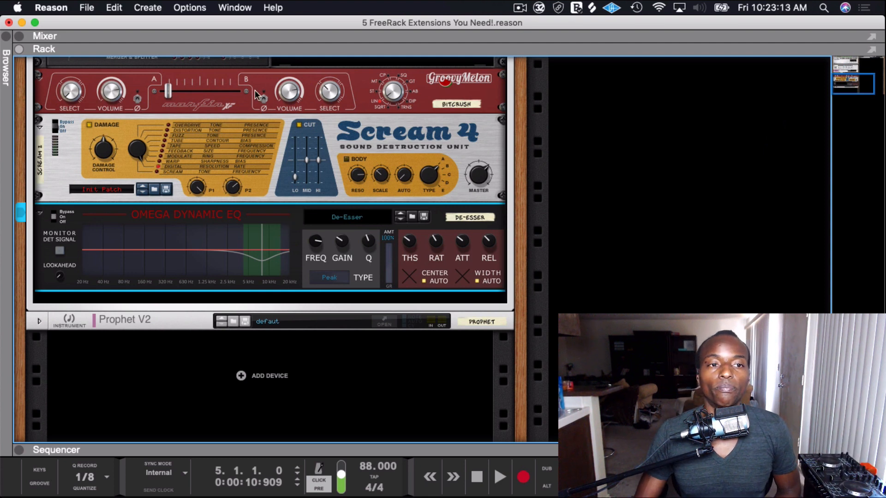
# Step: During playback, lower the Omega EQ's attack and threshold and raise its frequency above 10 kHz, and stop playback
pyautogui.click(228, 129)
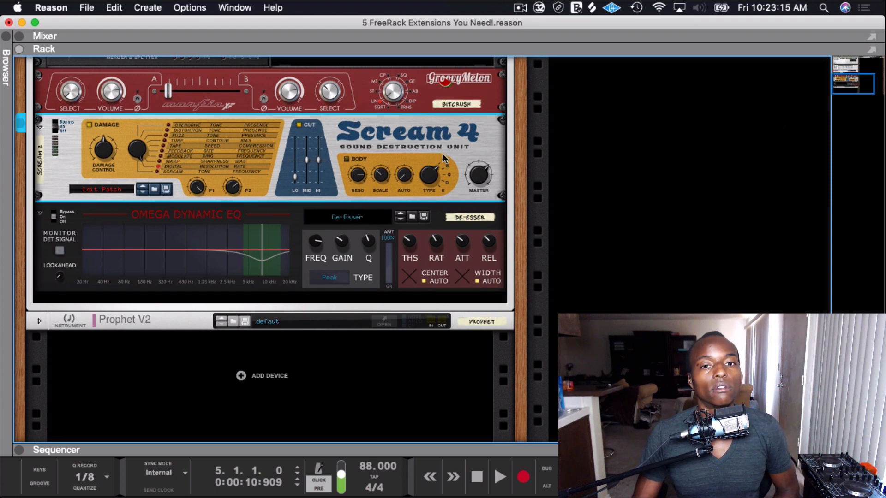
pyautogui.press('space')
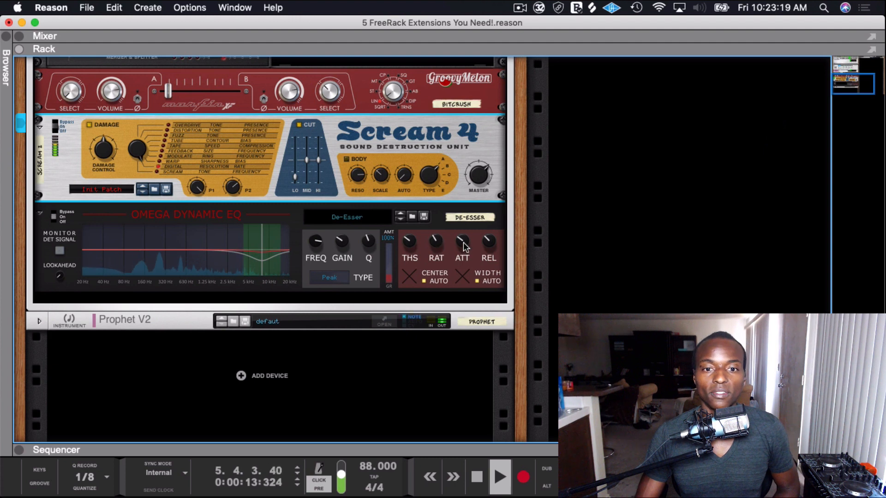
pyautogui.moveTo(462, 241); pyautogui.dragTo(464, 263)
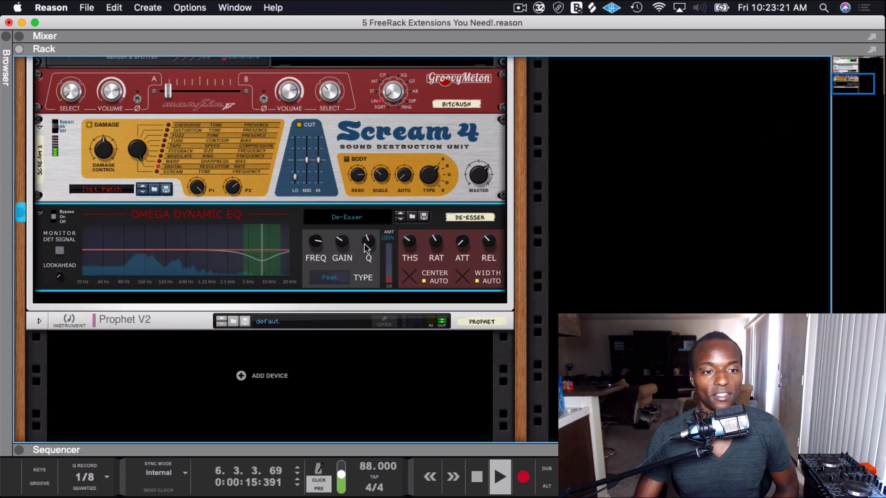
pyautogui.moveTo(316, 244); pyautogui.dragTo(316, 242)
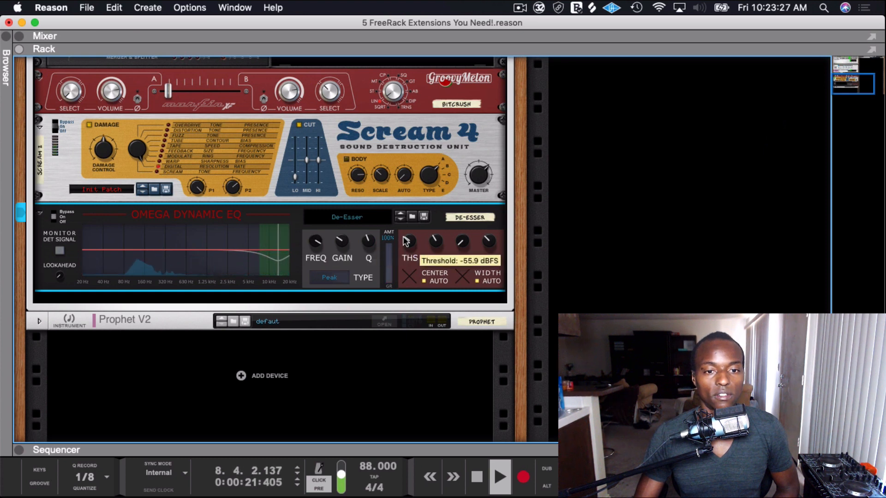
pyautogui.moveTo(406, 244); pyautogui.dragTo(406, 247)
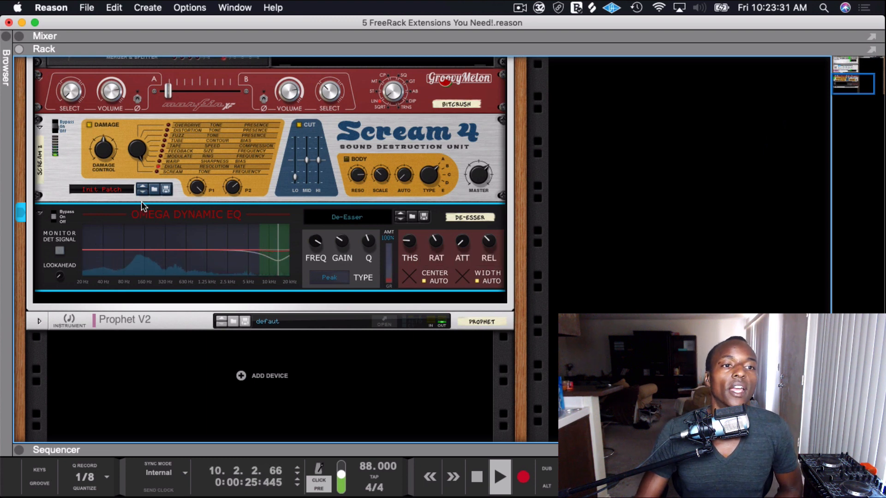
pyautogui.scroll(1, 143, 201)
pyautogui.press('space')
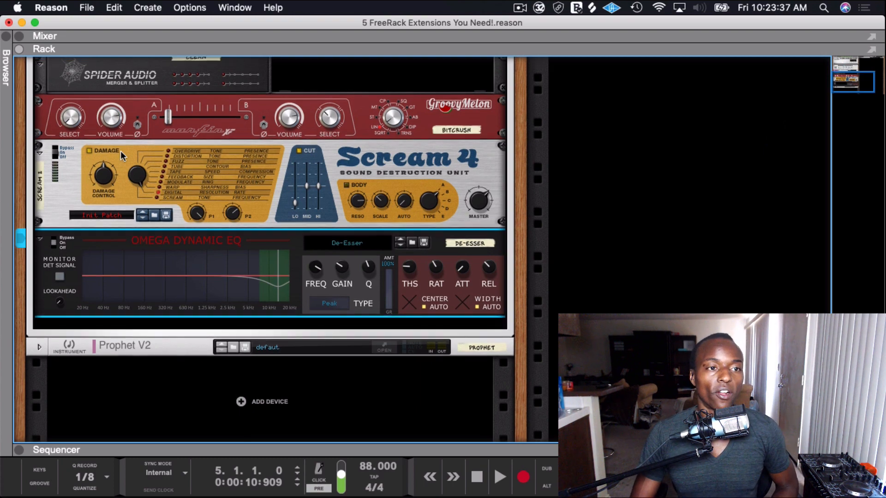
# Step: Raise the Prophet mix channel's level fader slightly
pyautogui.scroll(6, 121, 151)
pyautogui.scroll(-1, 135, 165)
pyautogui.click(241, 120)
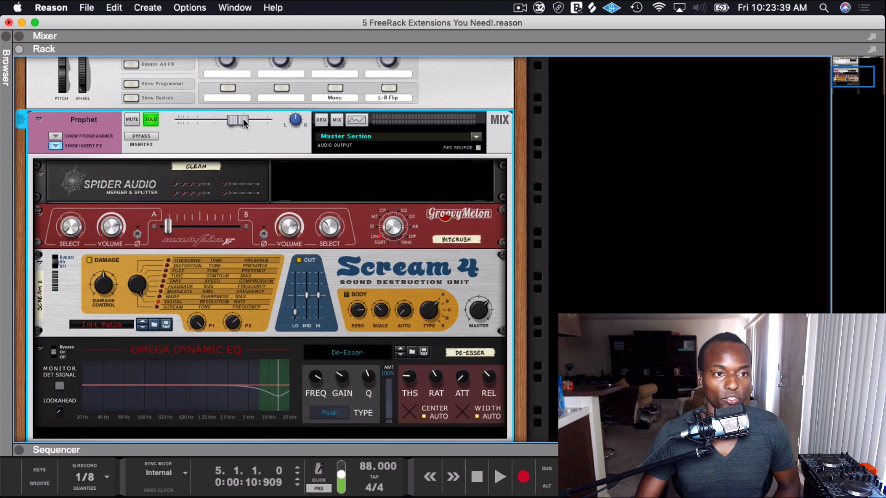
# Step: Play the project to compare the Omega Dynamic EQ bypassed and on, and view the rack's rear cabling with playback stopped
pyautogui.press('space')
pyautogui.scroll(-1, 82, 278)
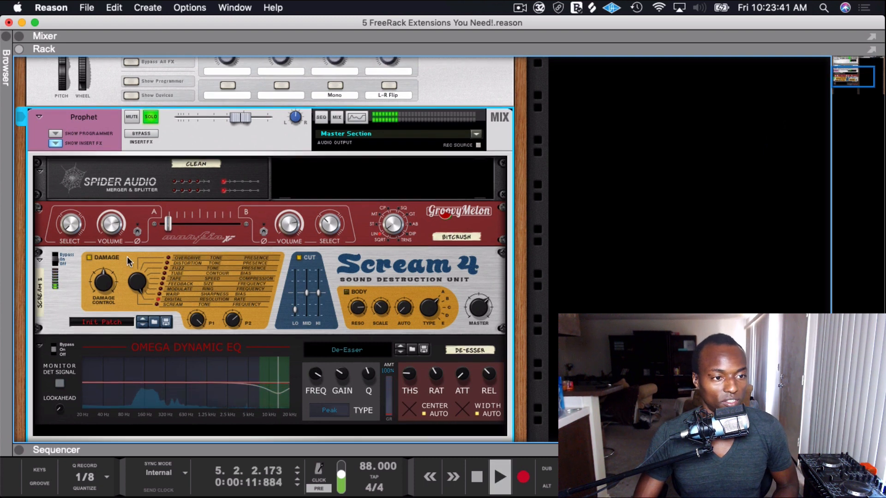
pyautogui.click(54, 352)
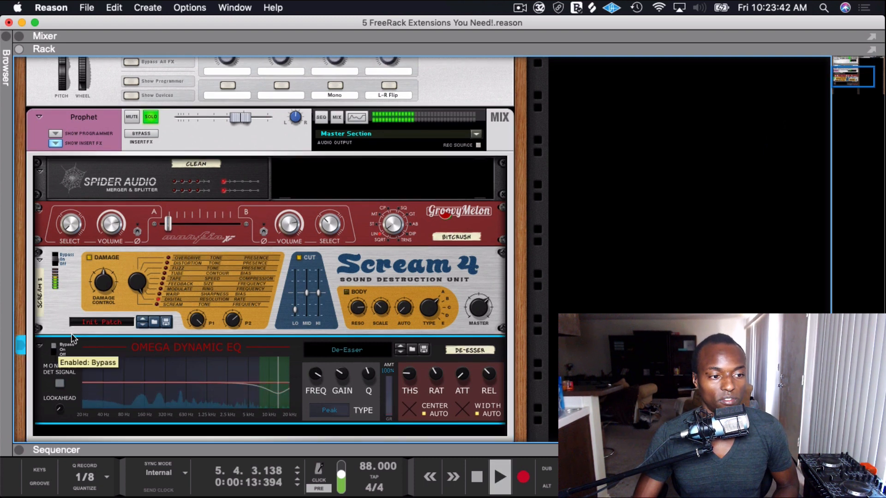
pyautogui.click(55, 351)
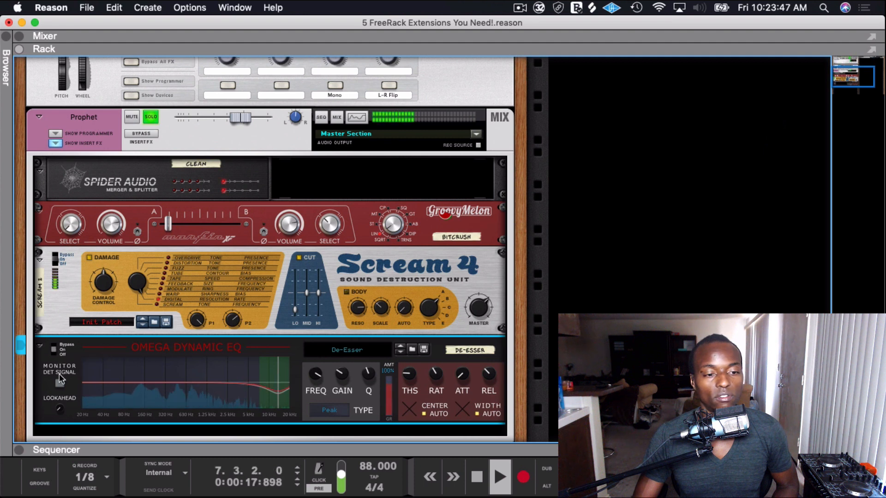
pyautogui.press('space')
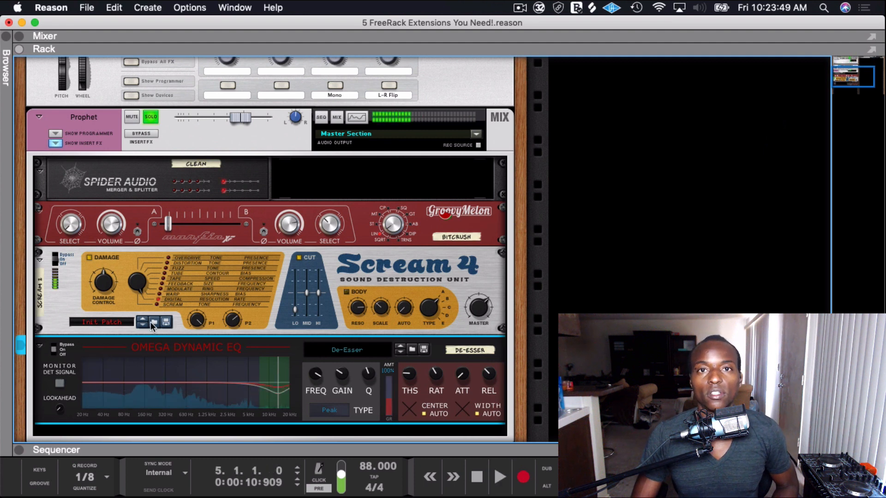
pyautogui.press('Tab')
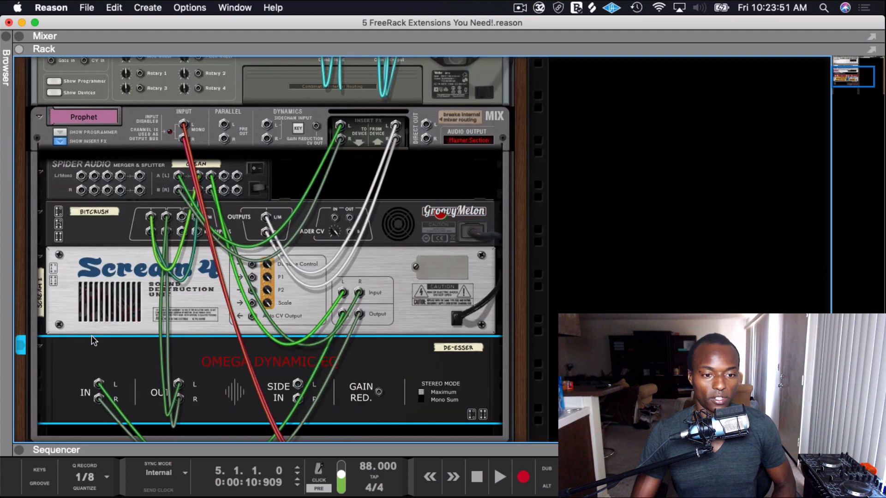
pyautogui.press('Tab')
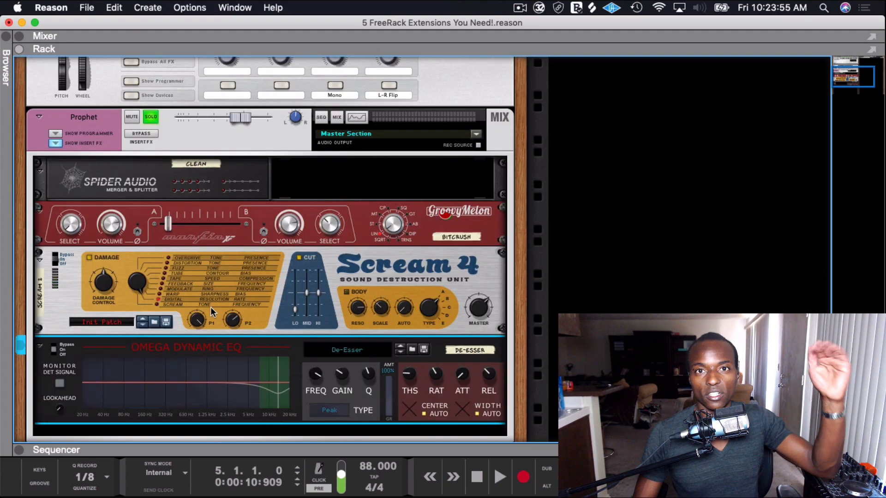
# Step: During playback, set the Morfin crossfader to 0.12 and Scream 4's P2 to 95, check the Omega EQ's threshold, and stop playback
pyautogui.scroll(-5, 191, 243)
pyautogui.press('space')
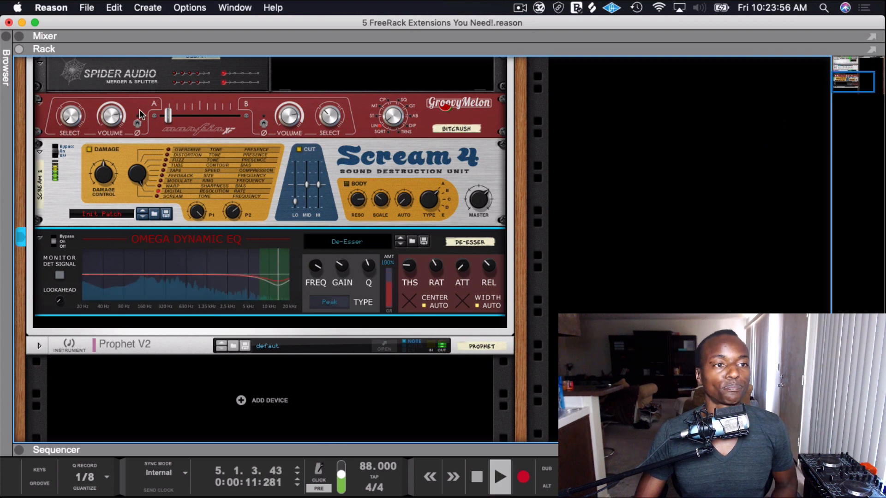
pyautogui.click(170, 121)
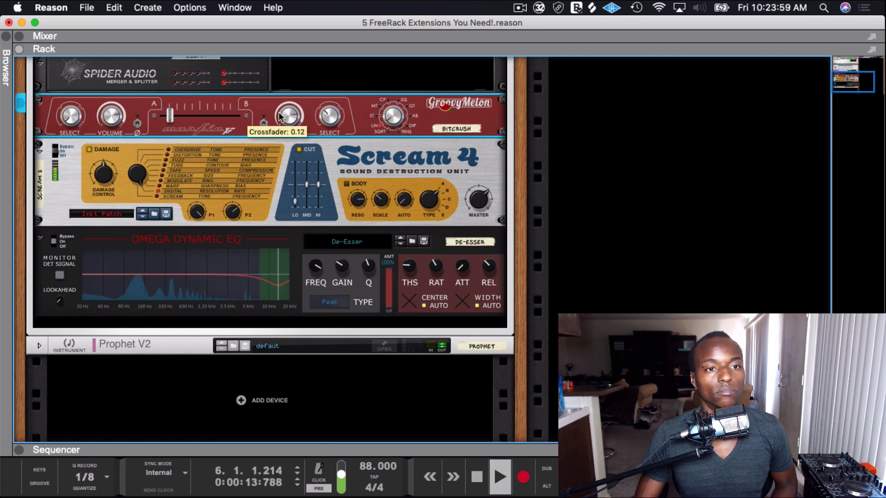
pyautogui.scroll(1, 150, 184)
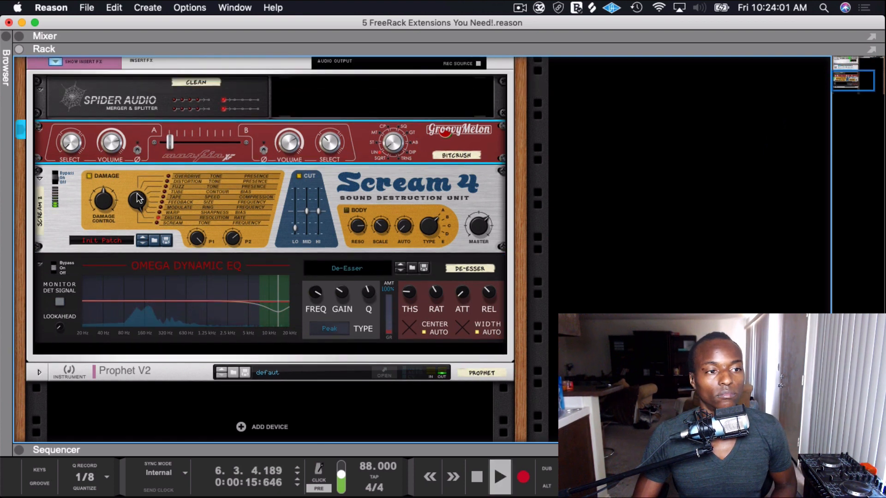
pyautogui.scroll(1, 146, 207)
pyautogui.moveTo(233, 242); pyautogui.dragTo(237, 244)
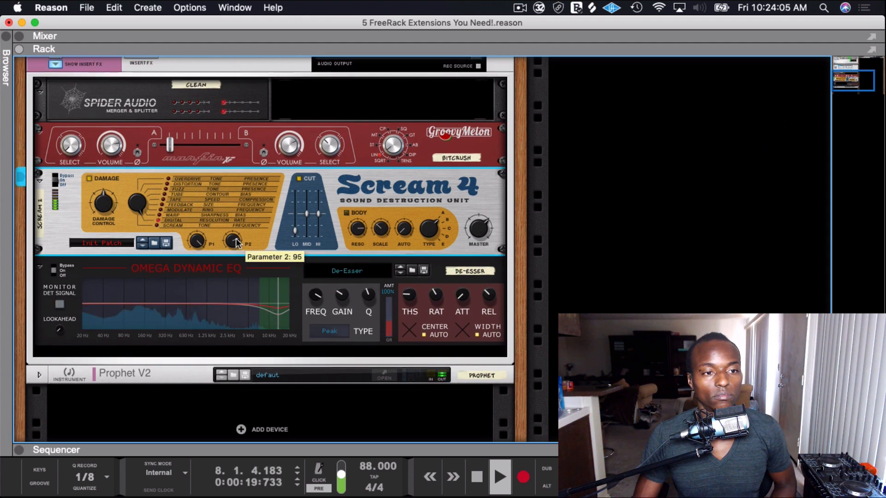
pyautogui.click(412, 299)
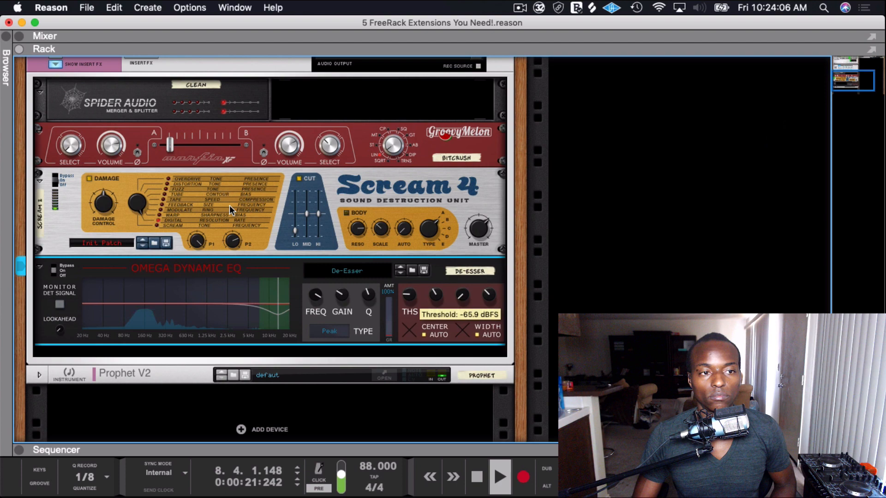
pyautogui.click(170, 145)
pyautogui.press('space')
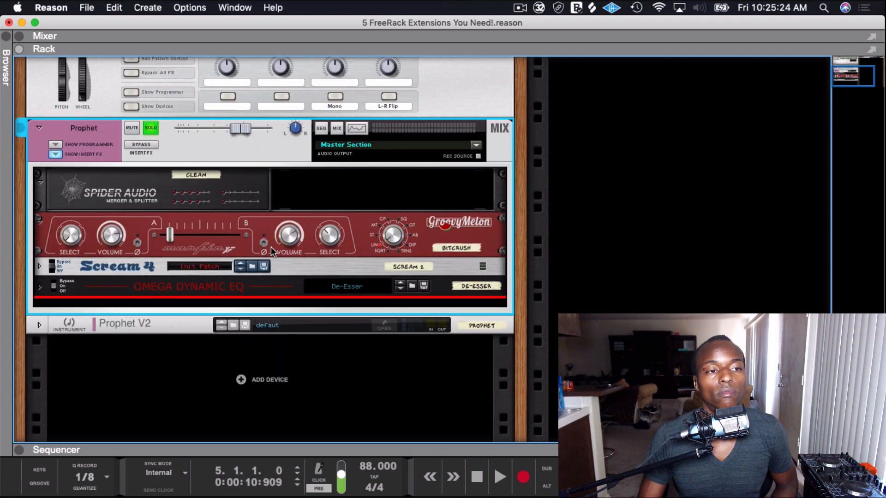
# Step: Play the project briefly to audition the finished bit-crush chain, and stop playback
pyautogui.press('space')
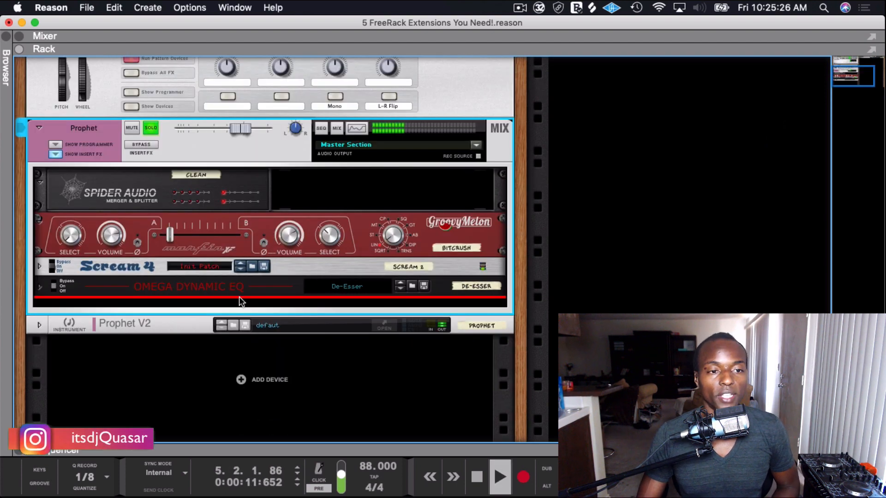
pyautogui.press('space')
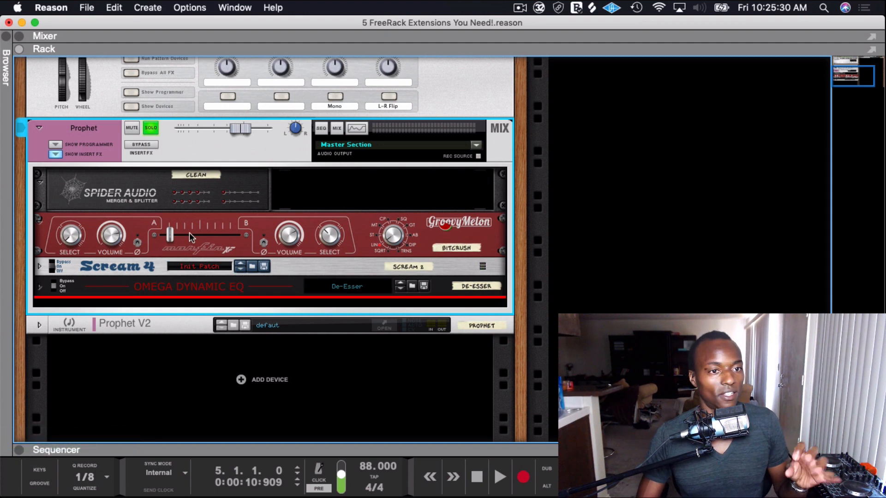
# Step: Add the kiloHearts kHs Chorus below the Omega Dynamic EQ in the Prophet channel's insert rack and close the device browser
pyautogui.click(195, 292)
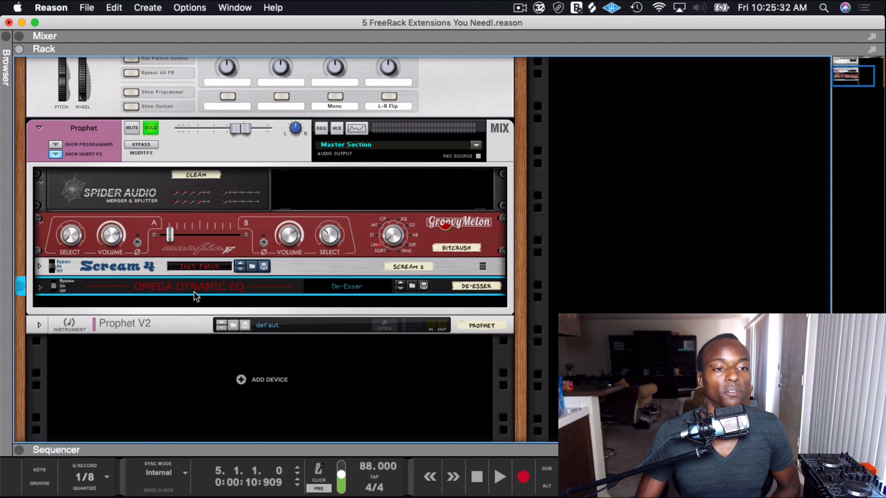
pyautogui.click(157, 300)
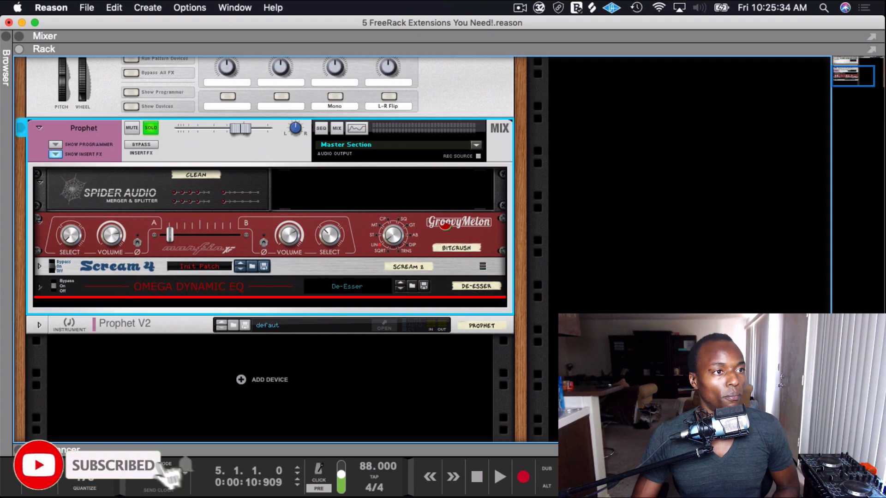
pyautogui.click(9, 46)
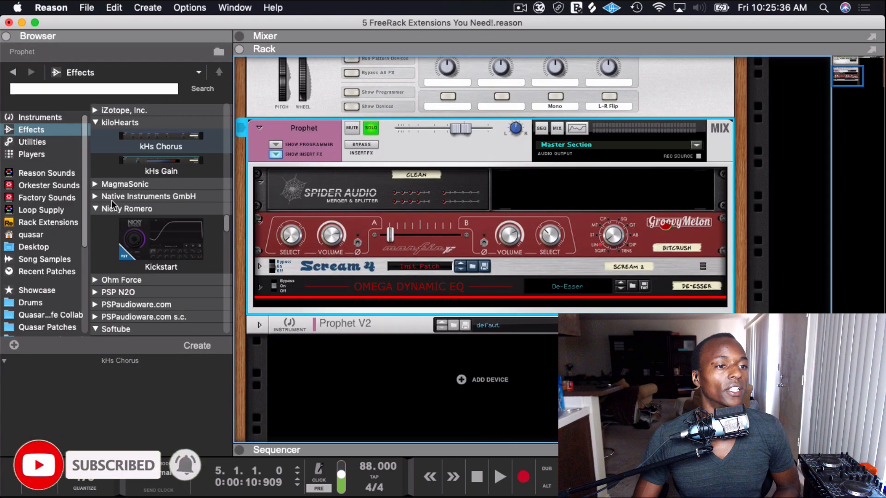
pyautogui.click(134, 143)
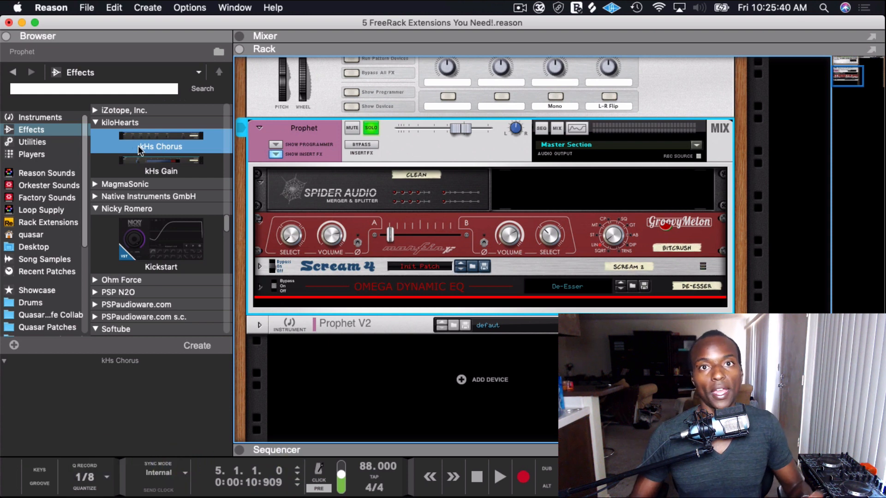
pyautogui.moveTo(142, 137); pyautogui.dragTo(354, 297)
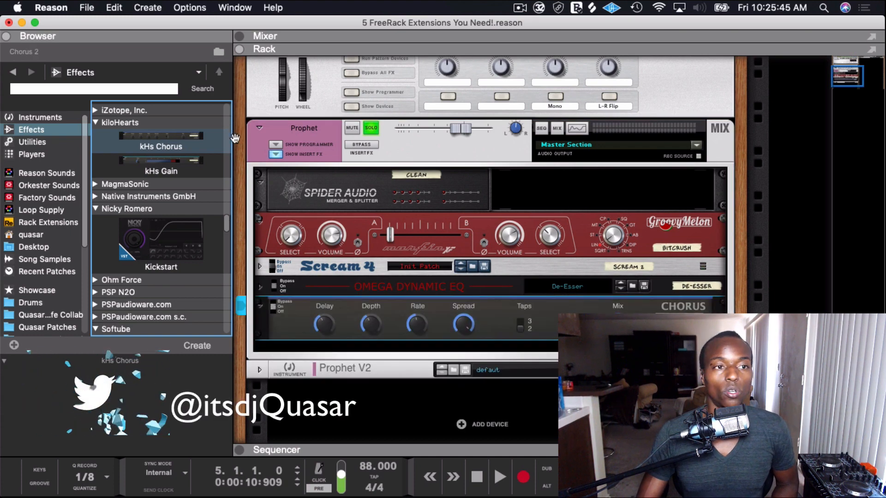
pyautogui.doubleClick(82, 39)
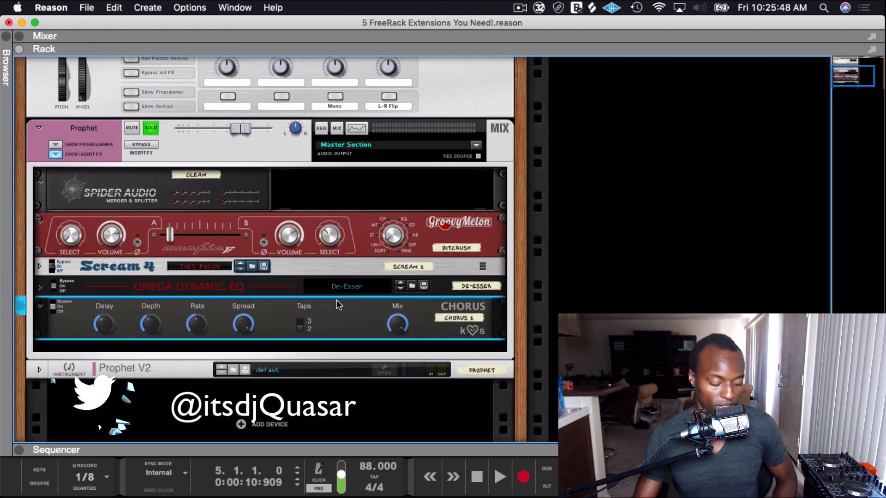
# Step: Cable the Morfin crossfader's outputs into the Chorus and the Chorus outputs into the Prophet channel's insert return
pyautogui.press('Tab')
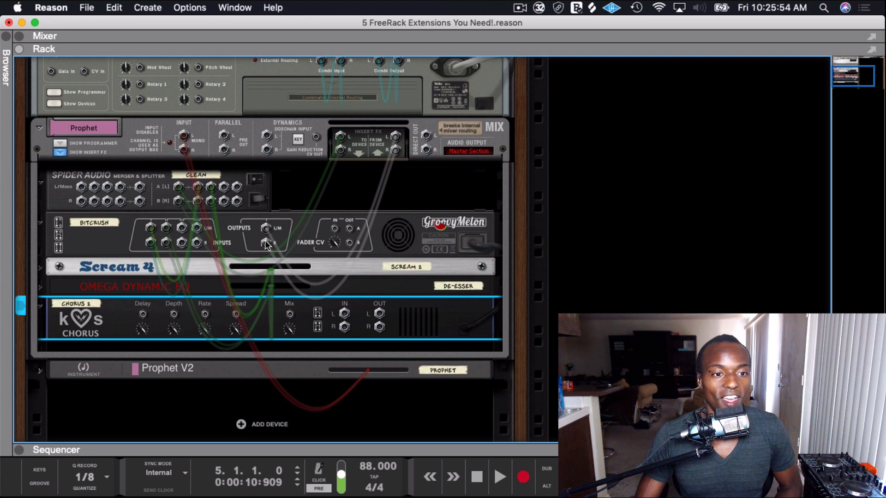
pyautogui.click(259, 226)
pyautogui.moveTo(266, 225); pyautogui.dragTo(396, 150)
pyautogui.press('Tab')
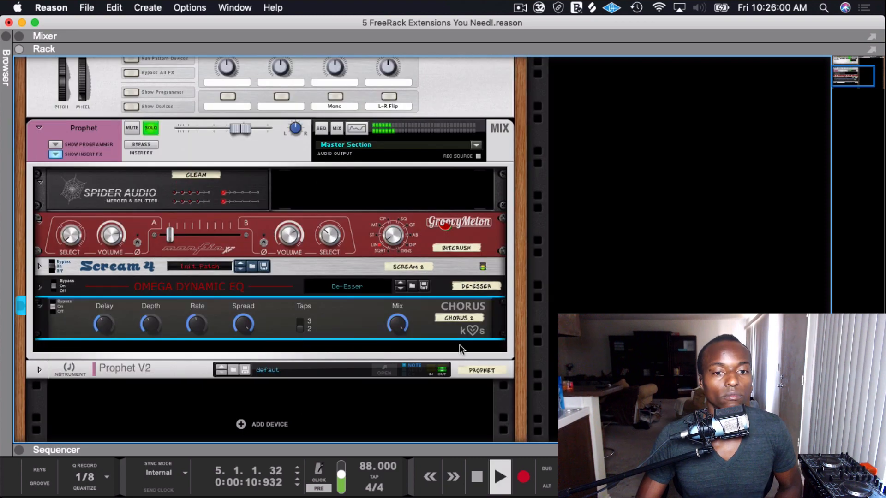
# Step: Toggle the Chorus Taps switch during playback, audition the chorus sound, and stop playback
pyautogui.click(300, 326)
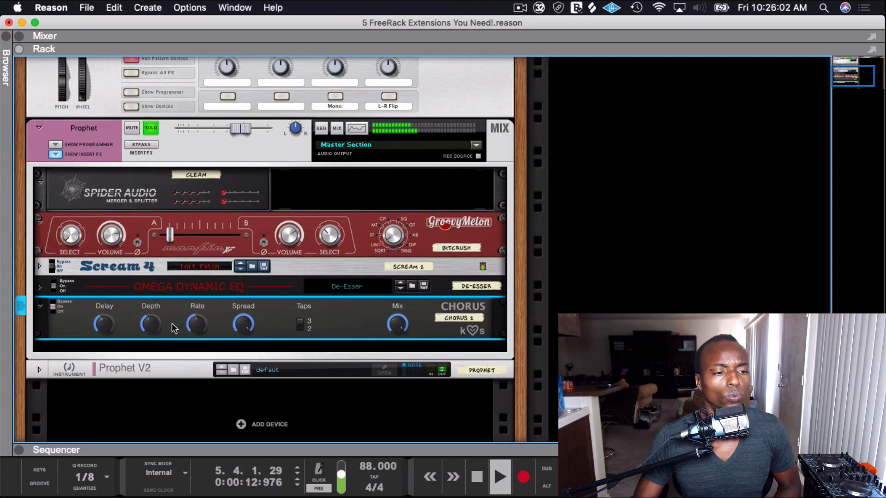
pyautogui.moveTo(153, 324)
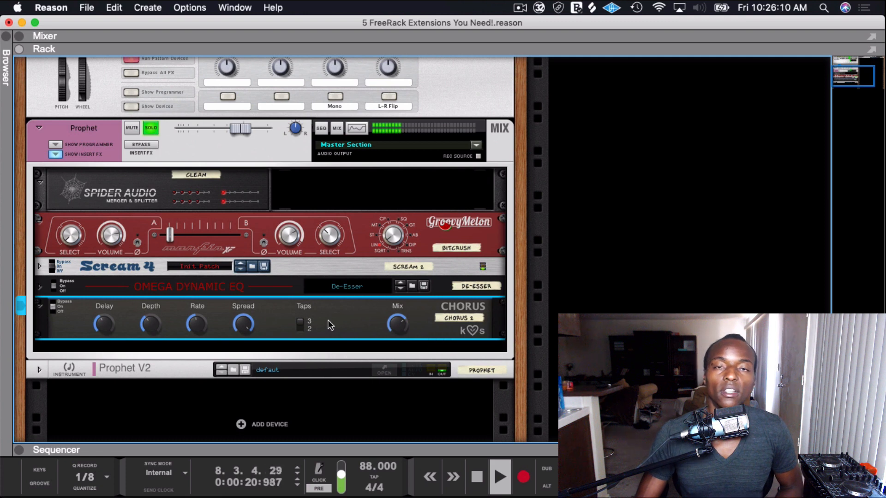
pyautogui.press('space')
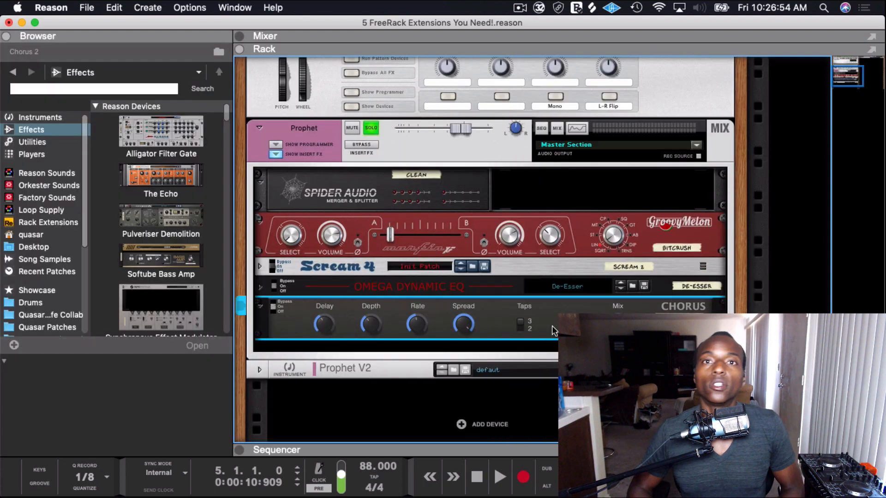
# Step: Play the project to compare the Prophet channel with its insert effects bypassed and active, and stop playback
pyautogui.press('space')
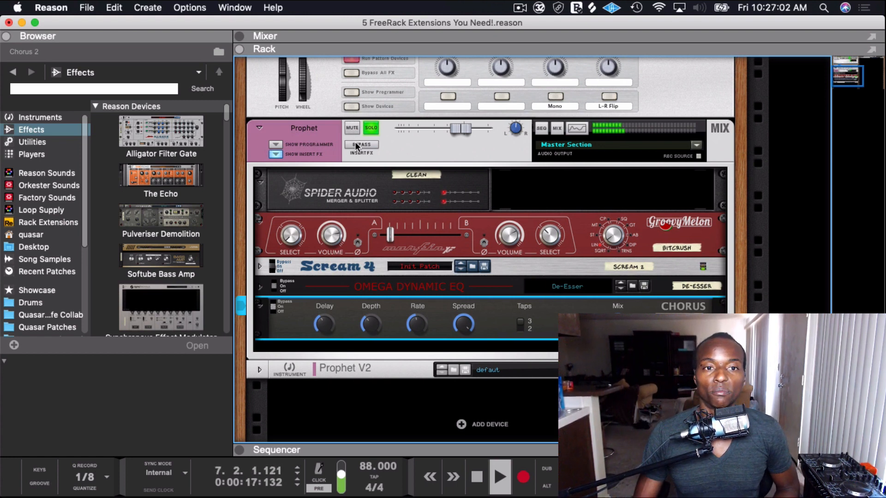
pyautogui.click(350, 145)
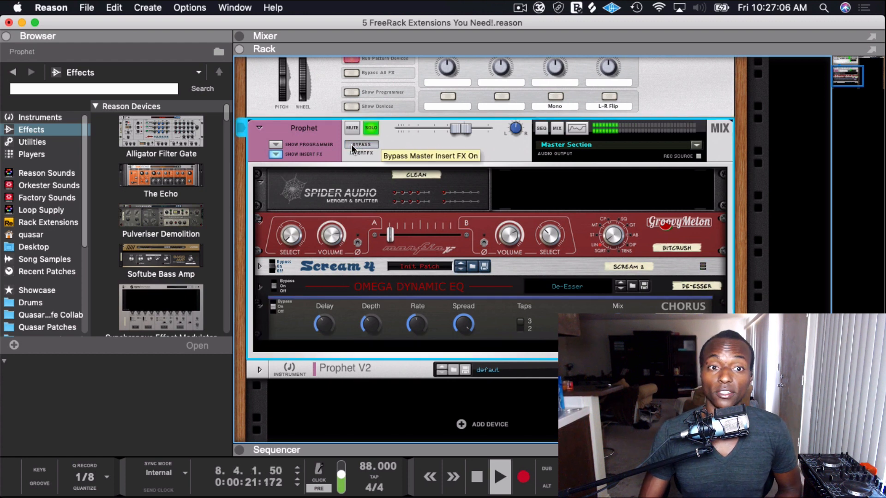
pyautogui.click(350, 145)
pyautogui.click(617, 324)
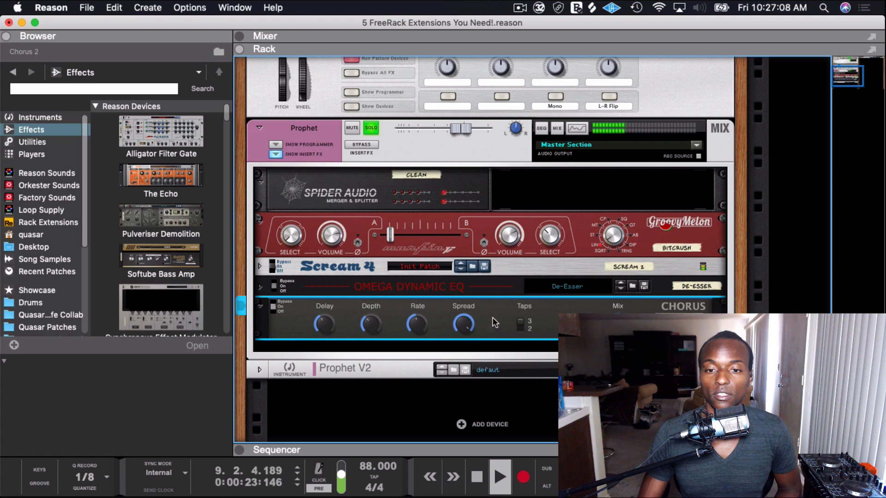
pyautogui.press('space')
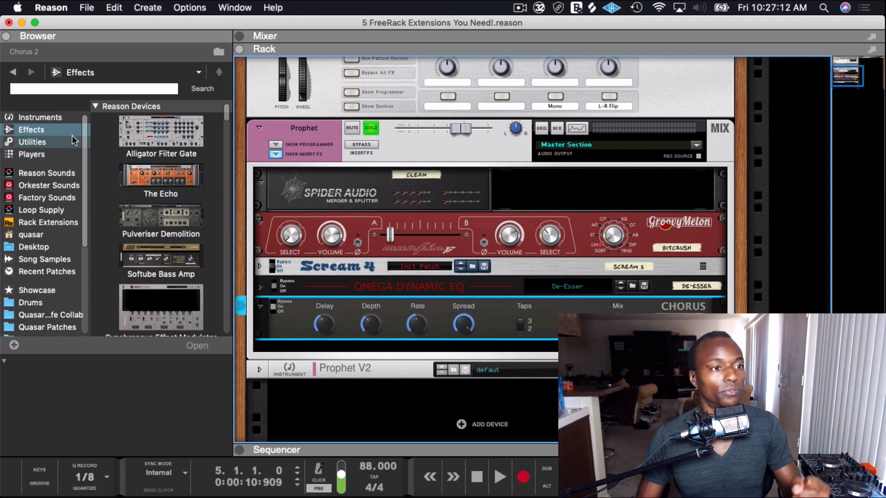
# Step: Add the Softube Saturation Knob below the Chorus in the Prophet channel's insert rack and close the device browser
pyautogui.click(32, 118)
pyautogui.click(46, 142)
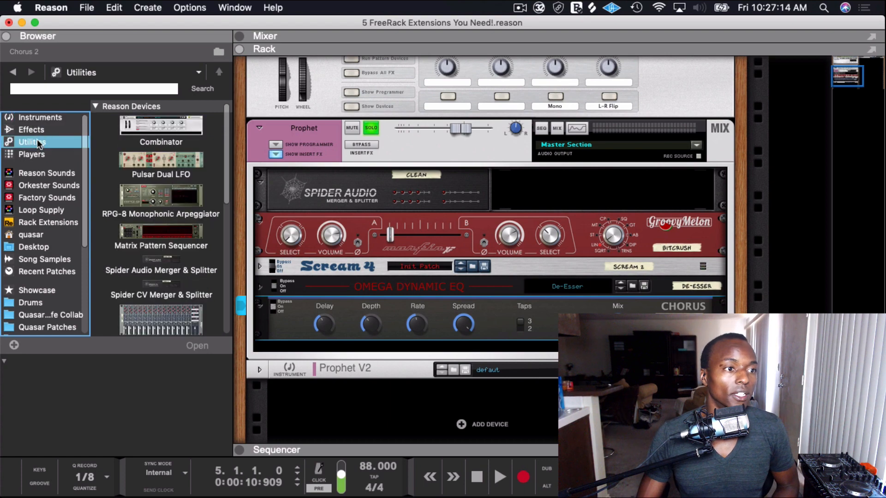
pyautogui.click(35, 130)
pyautogui.click(195, 129)
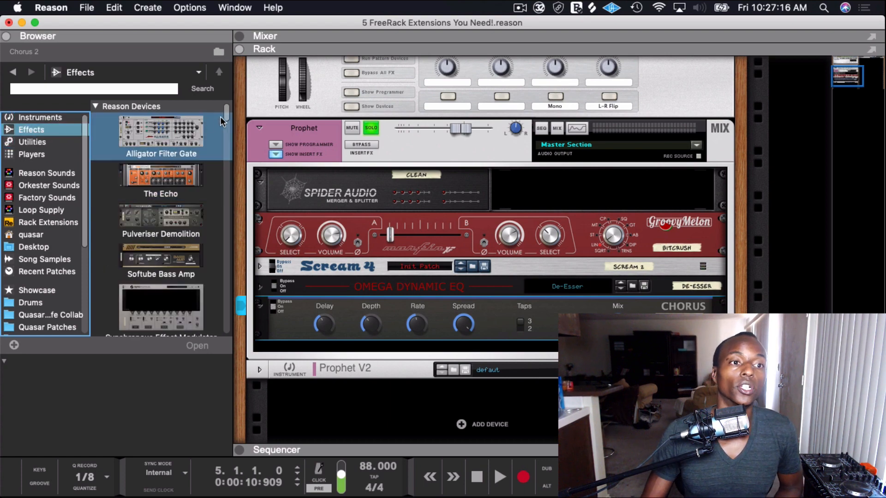
pyautogui.moveTo(226, 117); pyautogui.dragTo(228, 249)
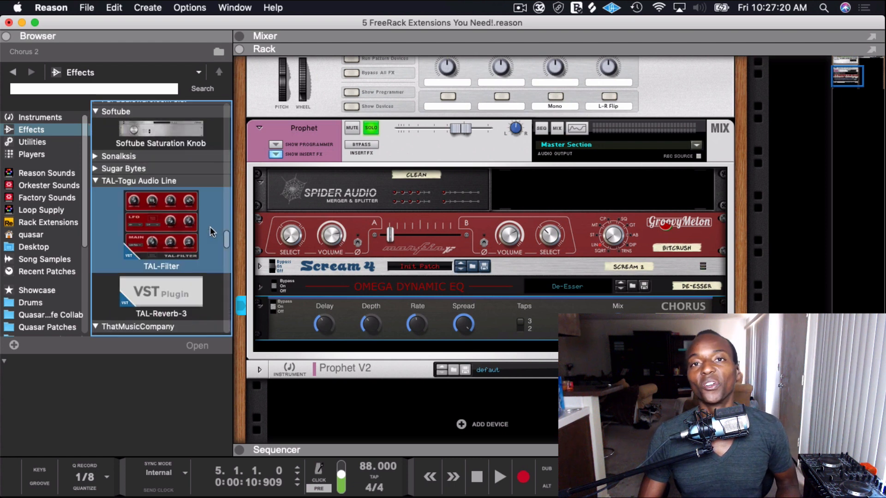
pyautogui.click(139, 140)
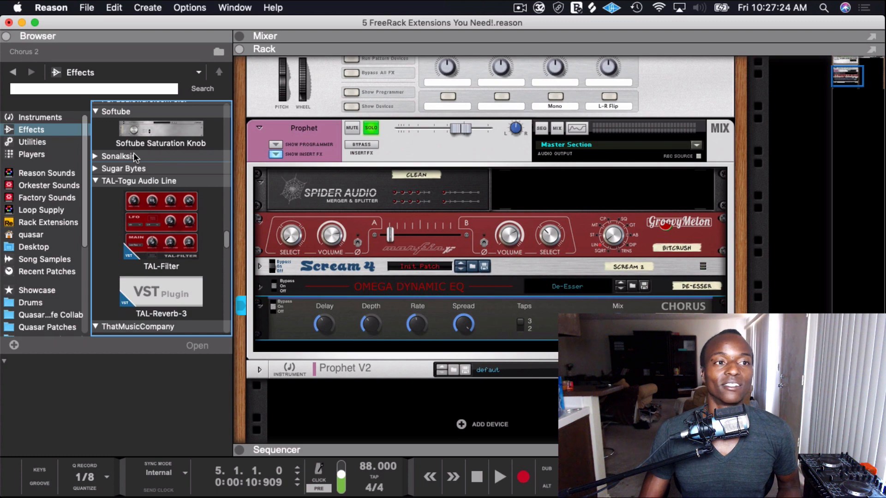
pyautogui.moveTo(141, 128); pyautogui.dragTo(419, 342)
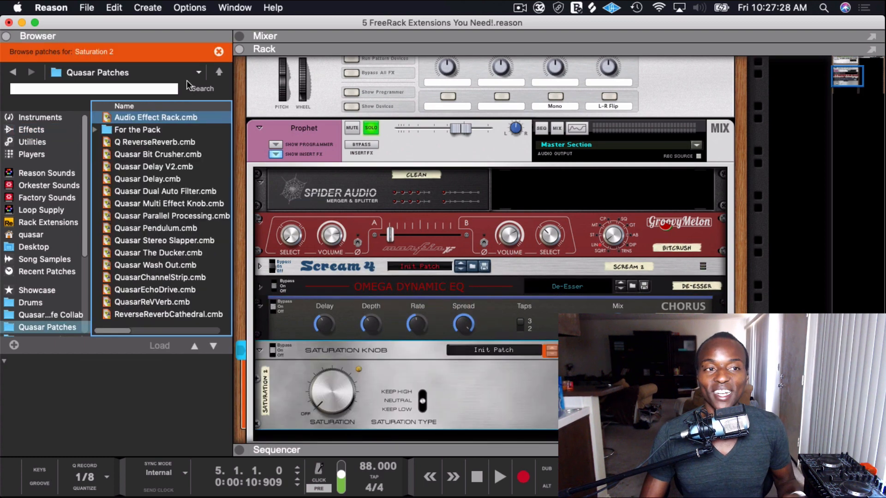
pyautogui.click(118, 34)
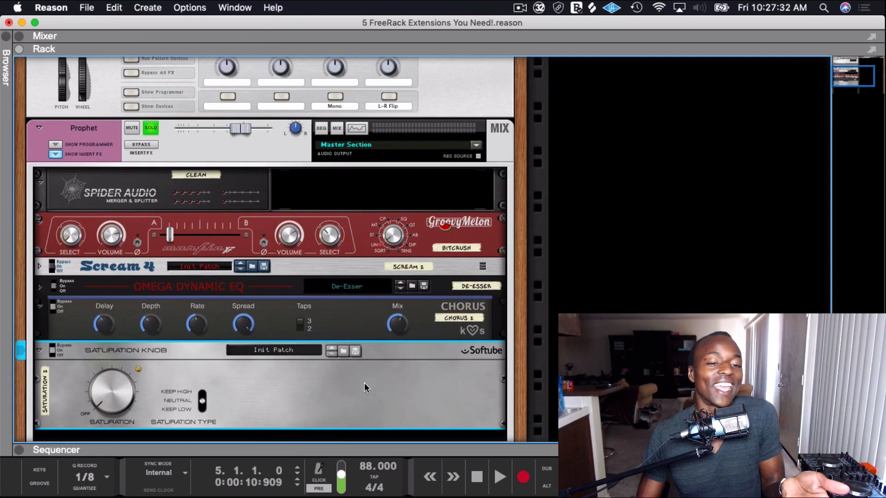
# Step: Disconnect the Chorus's left output from the Prophet channel's insert return and select the Saturation Knob on the rack's front
pyautogui.press('Tab')
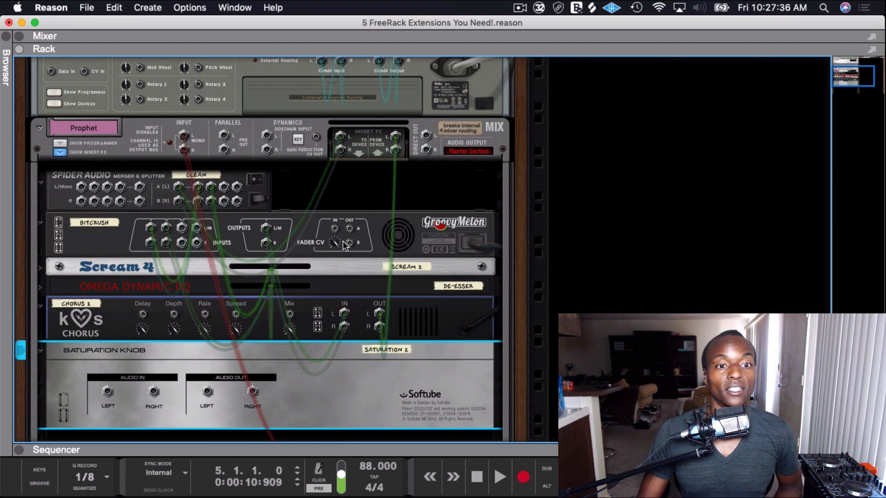
pyautogui.click(382, 318)
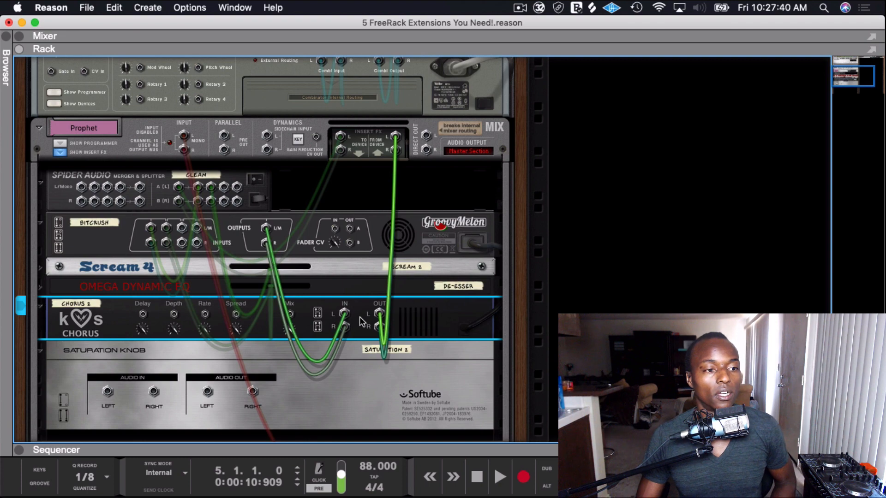
pyautogui.moveTo(381, 312); pyautogui.dragTo(414, 354)
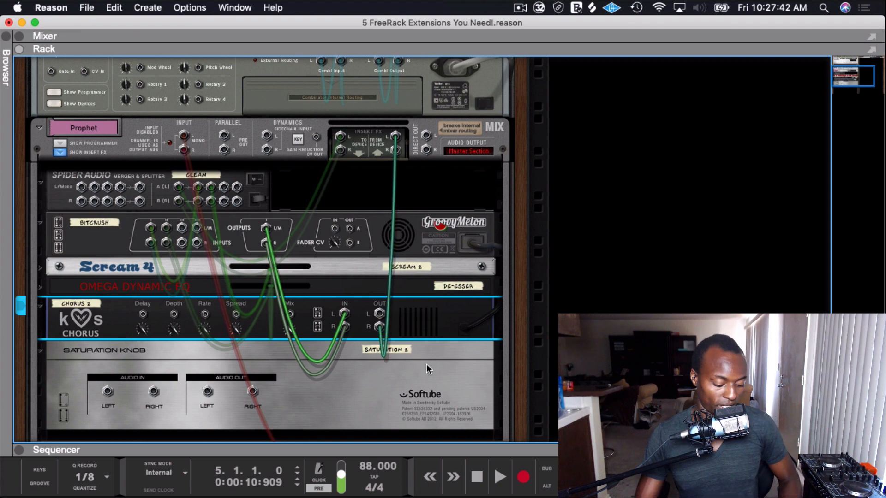
pyautogui.press('Tab')
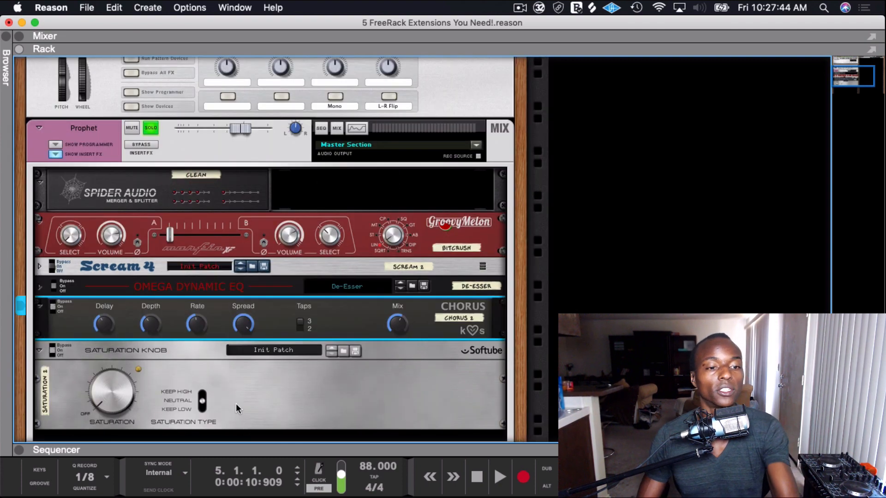
pyautogui.click(276, 405)
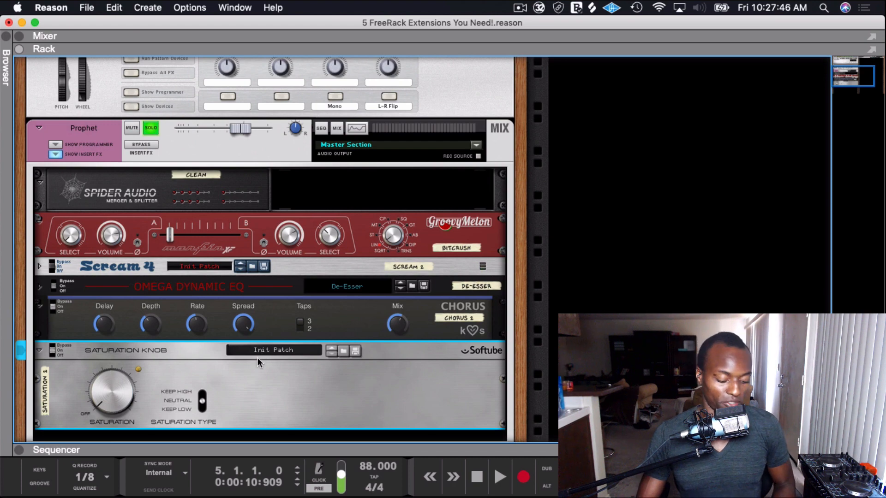
# Step: Cable the Chorus outputs into the Saturation Knob's inputs and the Saturation Knob's outputs into the Prophet channel's insert return
pyautogui.press('Tab')
pyautogui.click(384, 324)
pyautogui.moveTo(381, 327); pyautogui.dragTo(109, 392)
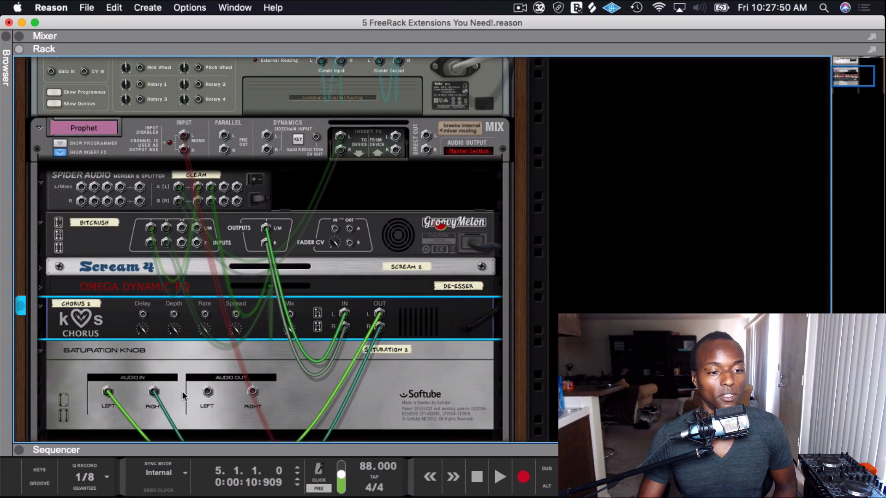
pyautogui.moveTo(208, 391); pyautogui.dragTo(394, 147)
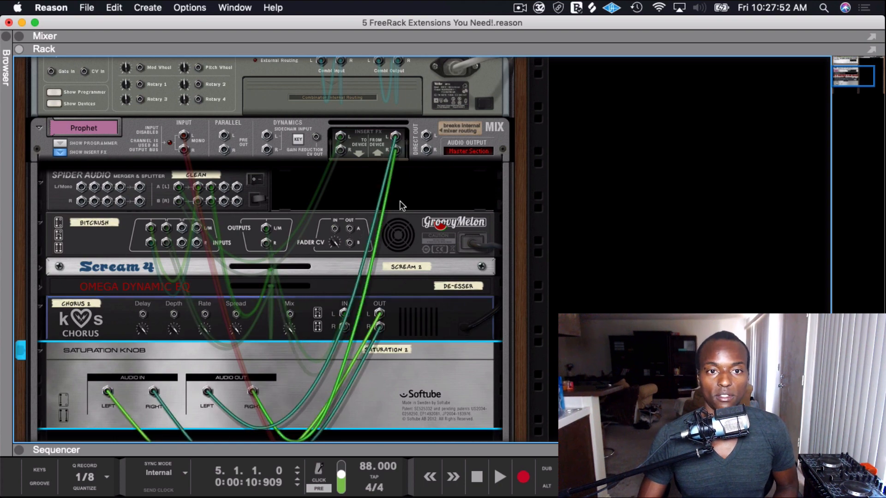
pyautogui.press('Tab')
# Step: Try different Saturation Knob amounts during playback and set Saturation to 4.4
pyautogui.press('space')
pyautogui.scroll(-5, 141, 397)
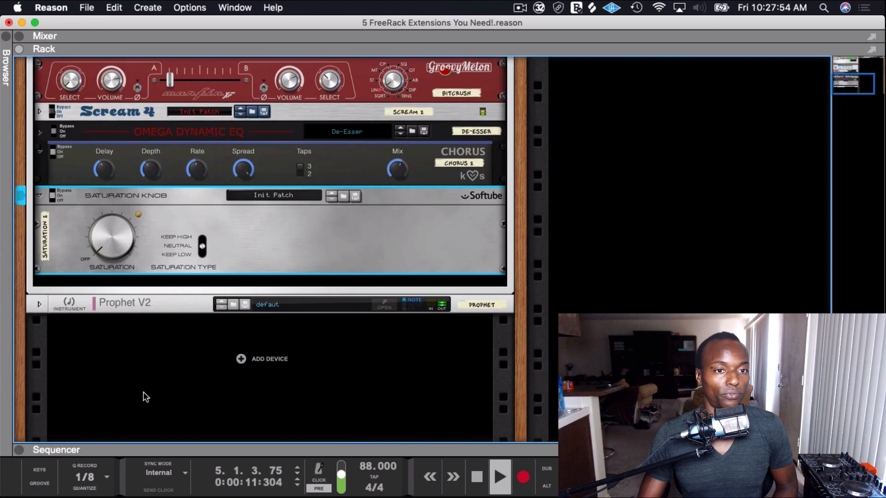
pyautogui.scroll(4, 127, 324)
pyautogui.moveTo(115, 361); pyautogui.dragTo(115, 364)
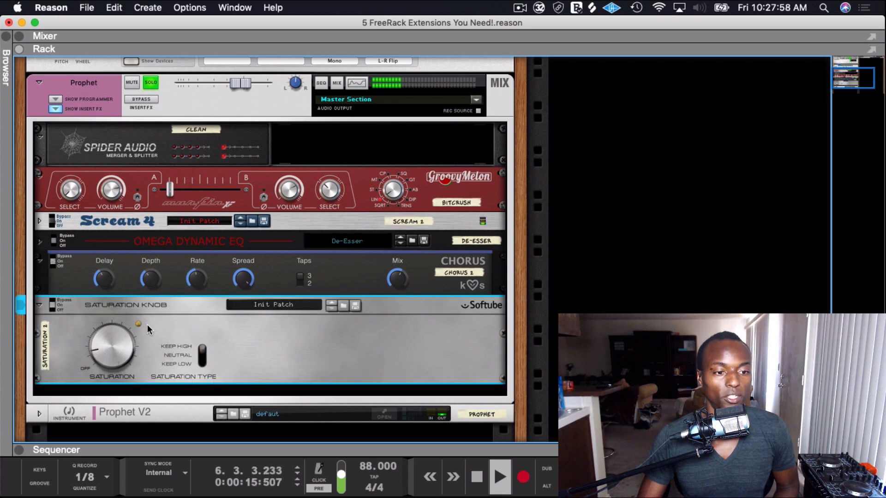
pyautogui.moveTo(99, 347)
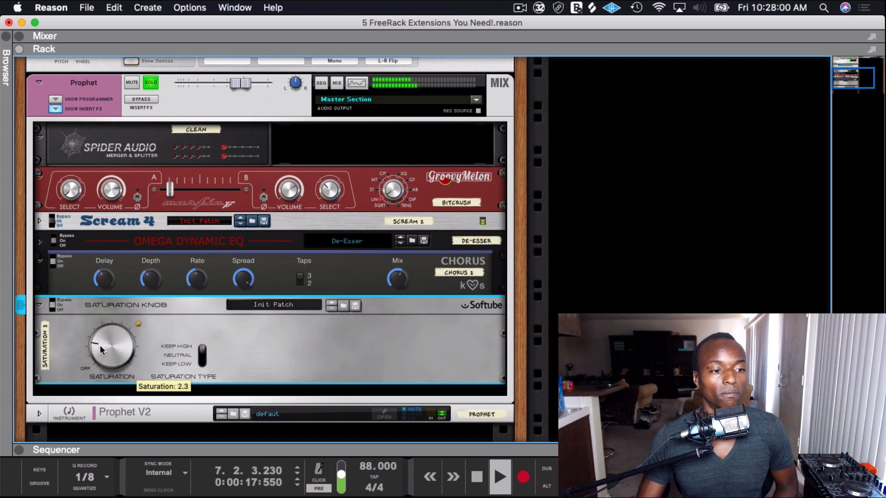
pyautogui.moveTo(99, 346); pyautogui.dragTo(98, 350)
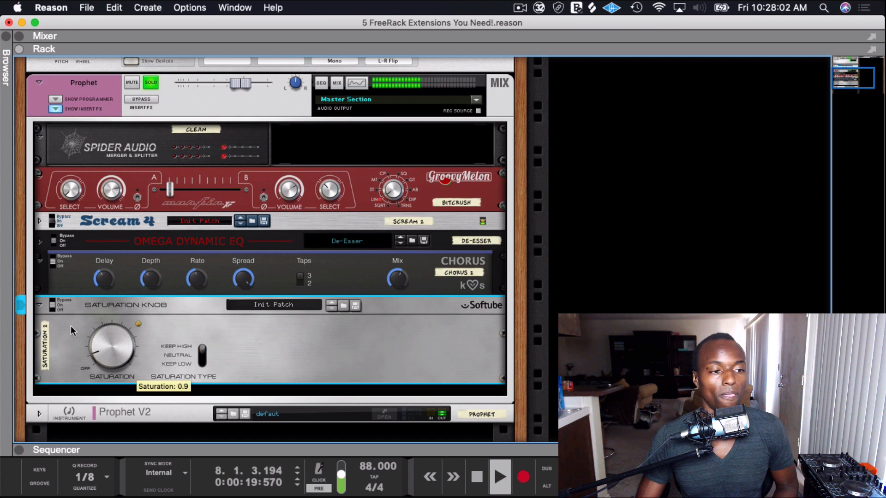
pyautogui.moveTo(116, 355); pyautogui.dragTo(115, 345)
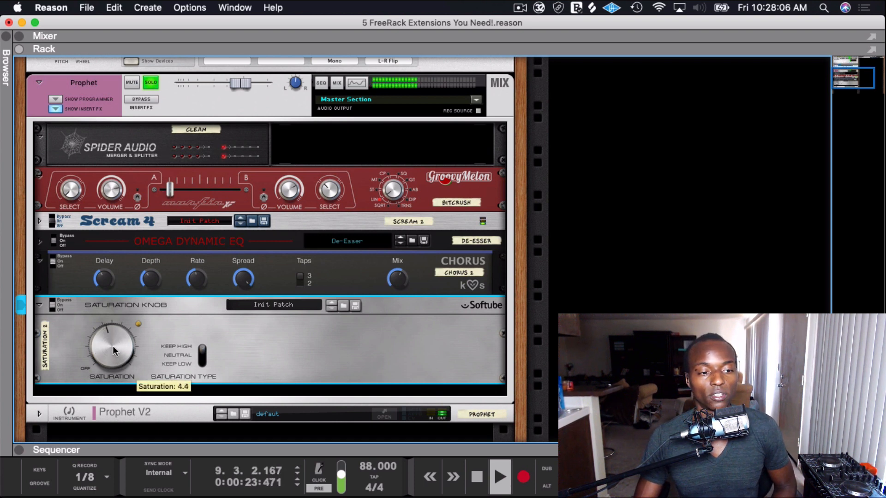
# Step: Edit the remote override mapping of the Saturation amount, learning from control surface input, and stop playback
pyautogui.rightClick(115, 346)
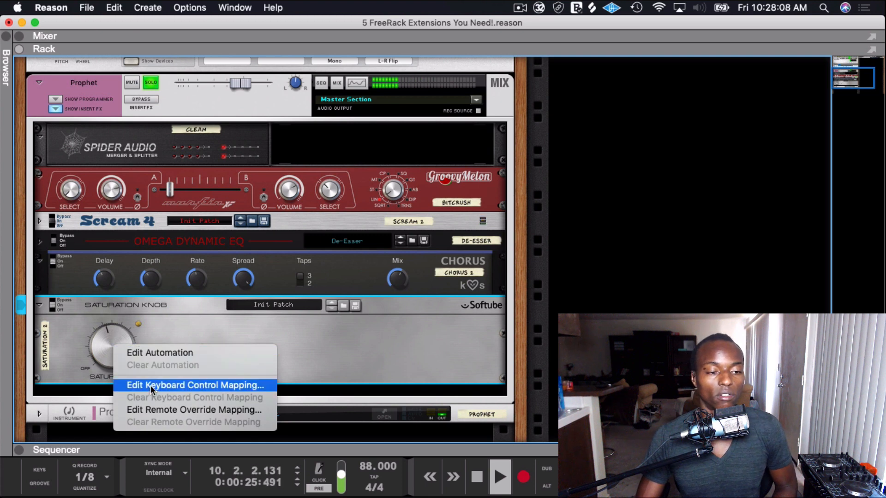
pyautogui.click(154, 410)
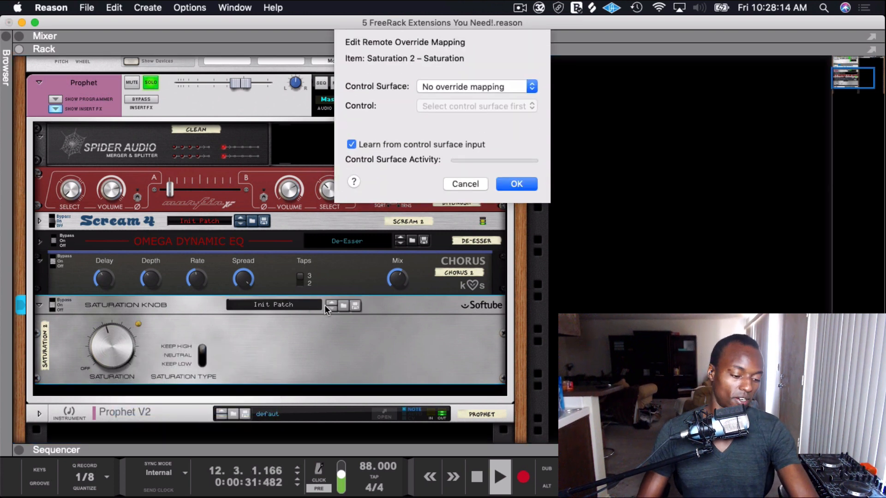
pyautogui.click(513, 186)
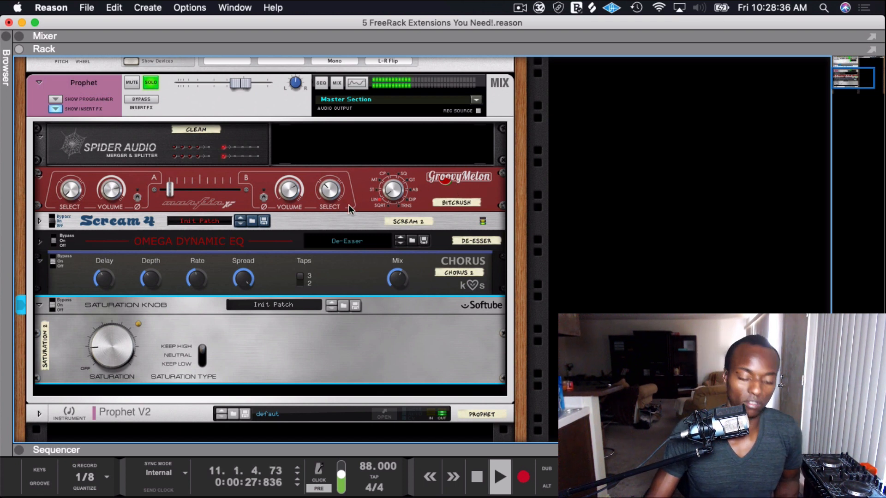
pyautogui.press('space')
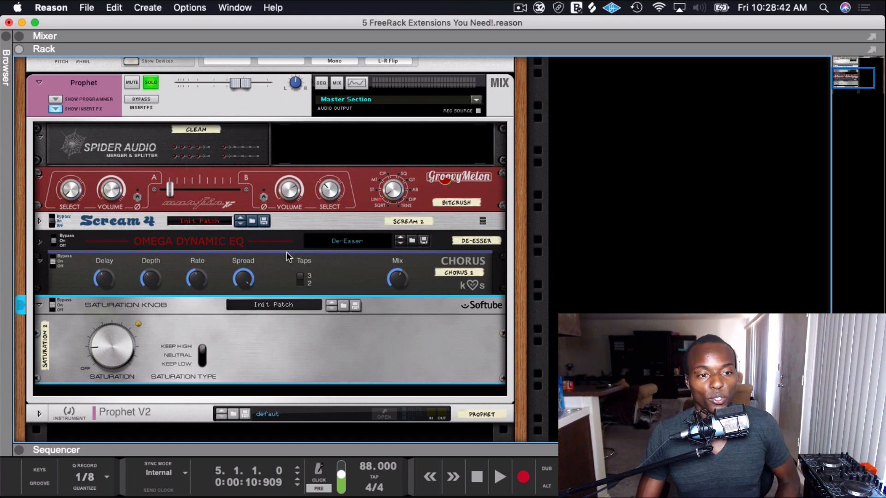
pyautogui.click(443, 269)
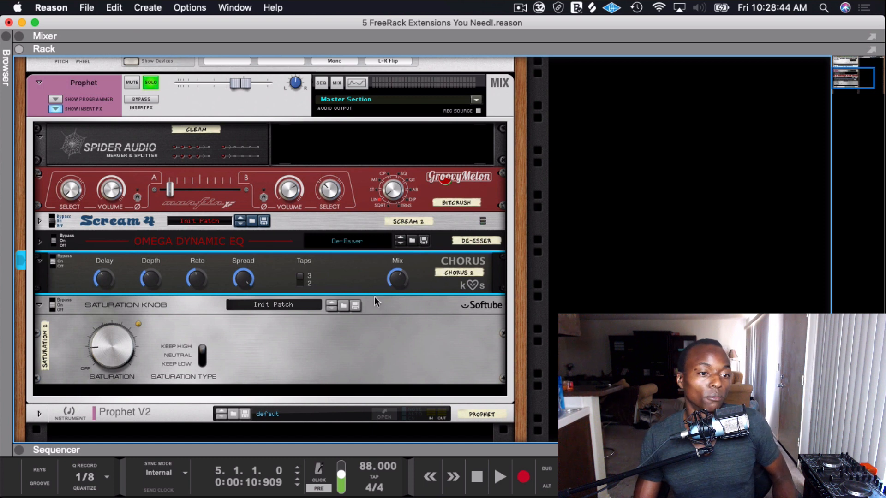
pyautogui.click(303, 358)
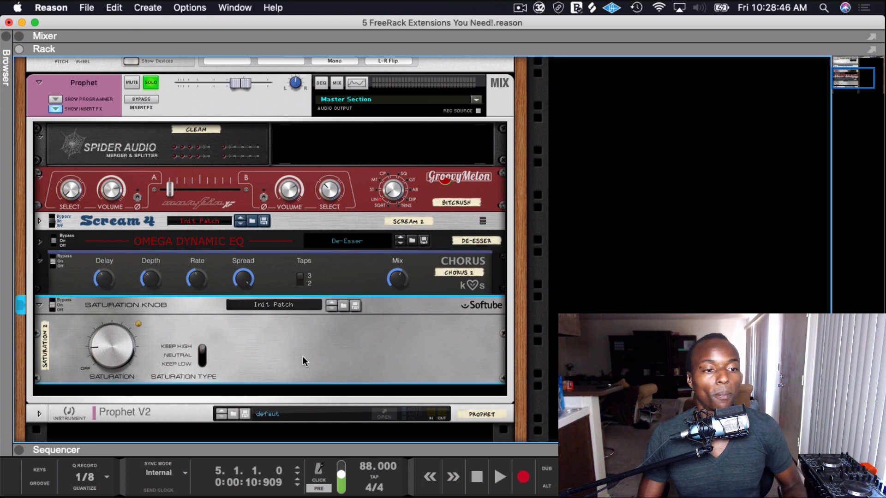
pyautogui.click(140, 390)
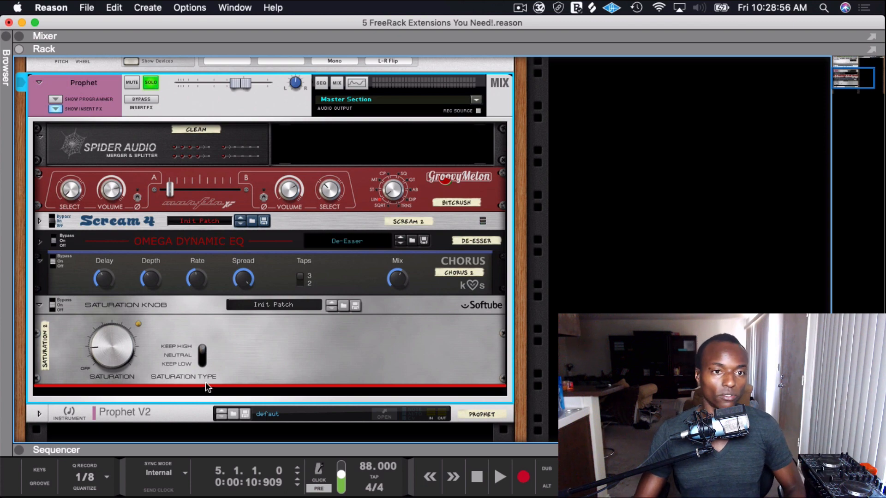
pyautogui.click(6, 51)
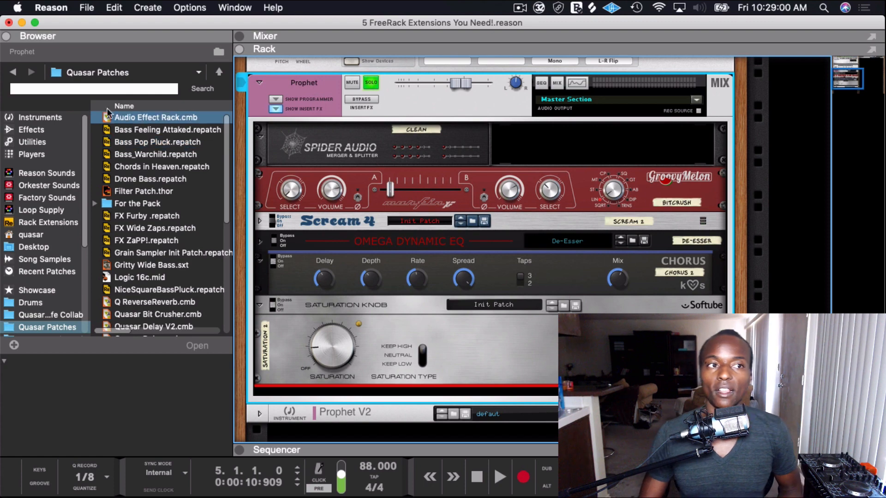
pyautogui.click(111, 32)
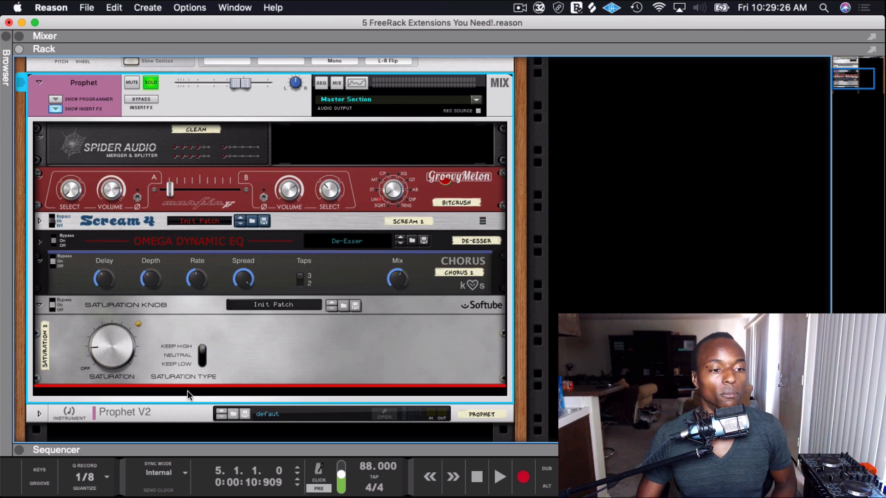
# Step: Add the kiloHearts kHs Gain effect below the Saturation Knob in the Prophet channel's insert rack and close the device browser
pyautogui.click(4, 37)
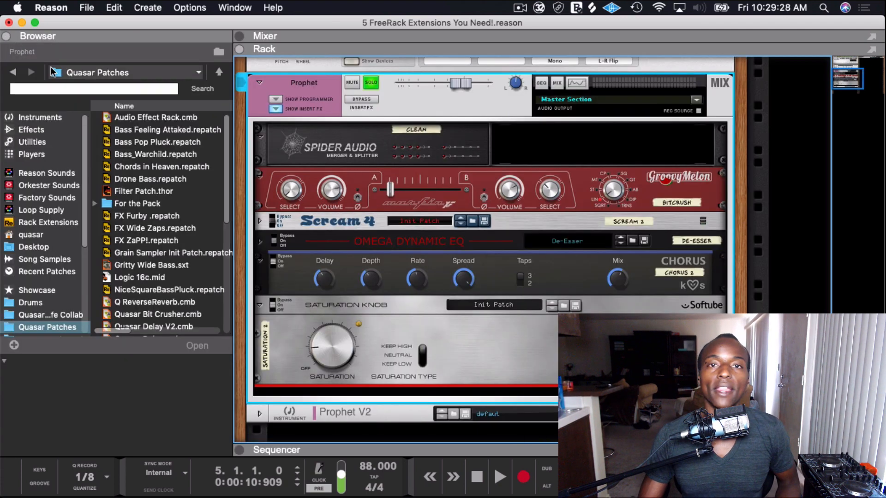
pyautogui.click(99, 221)
pyautogui.click(131, 154)
pyautogui.click(45, 140)
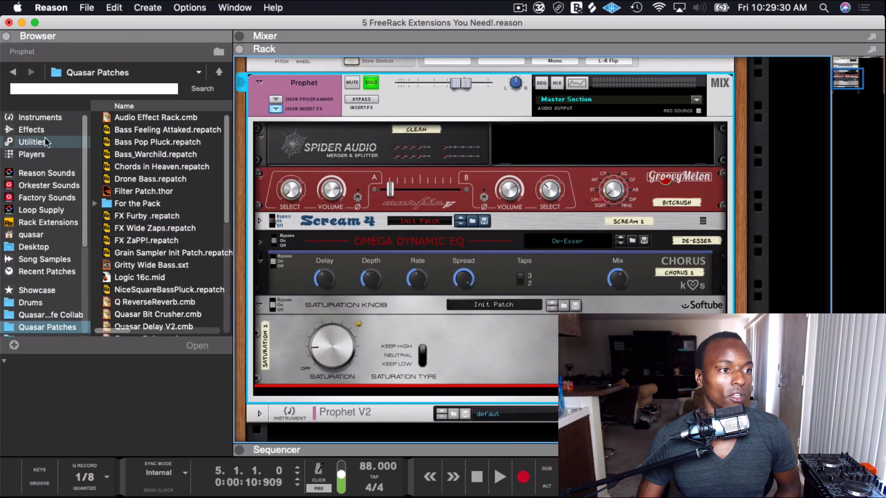
pyautogui.click(37, 118)
pyautogui.click(46, 128)
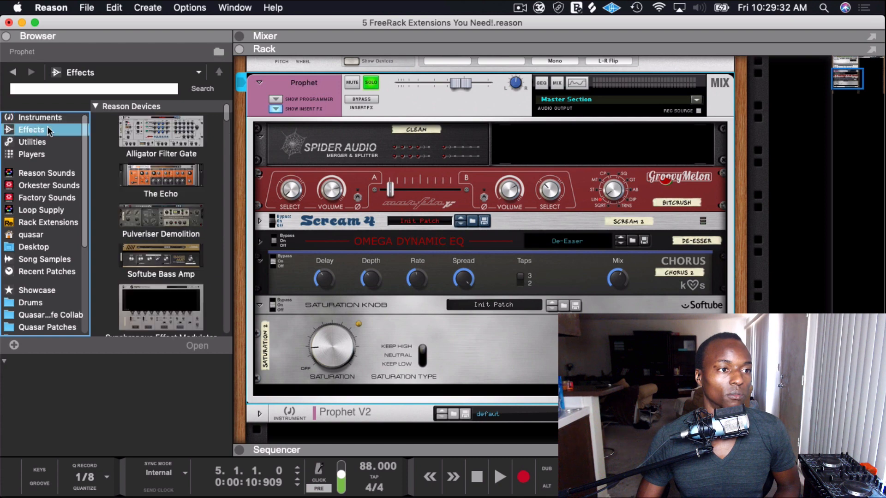
pyautogui.scroll(-10, 168, 200)
pyautogui.scroll(-5, 184, 243)
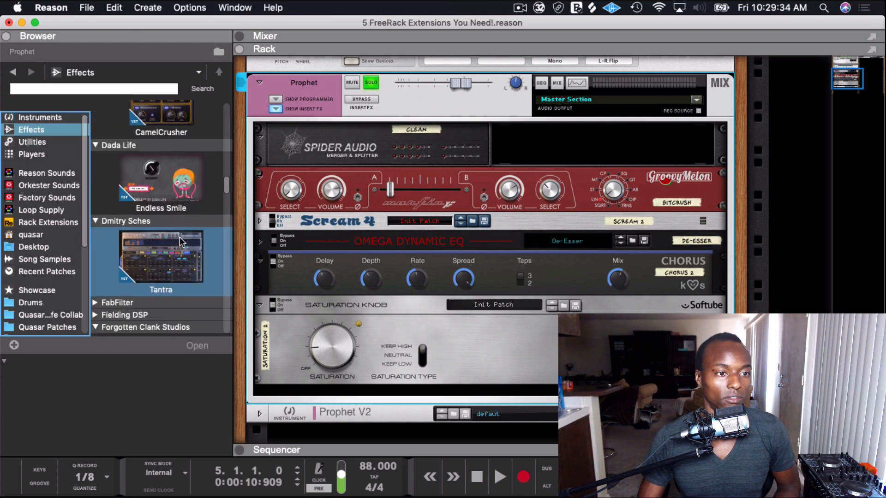
pyautogui.scroll(-8, 180, 238)
pyautogui.scroll(-5, 180, 239)
pyautogui.click(145, 206)
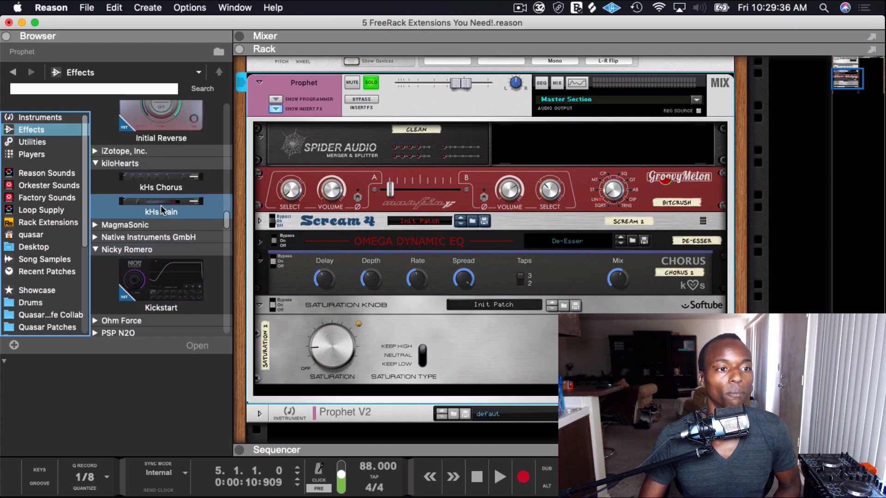
pyautogui.moveTo(144, 205); pyautogui.dragTo(388, 387)
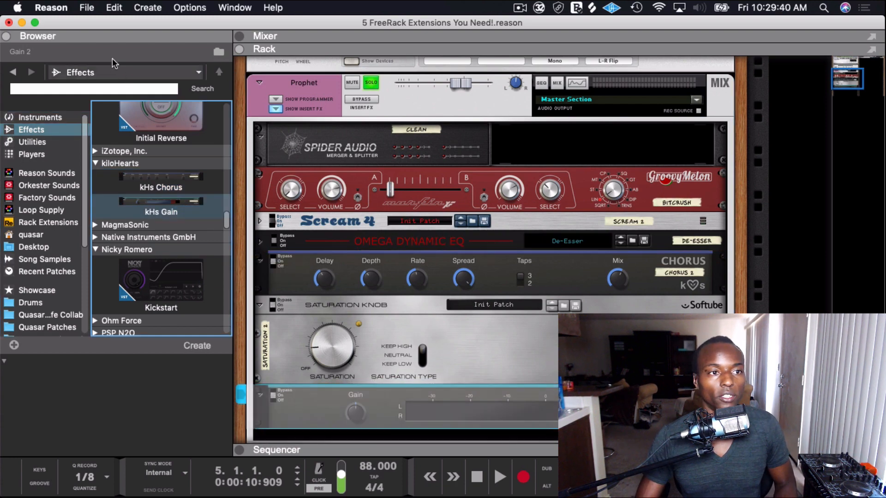
pyautogui.click(106, 40)
# Step: Cable the Saturation Knob's outputs into the Gain inputs and the Gain outputs into the Prophet channel's insert return
pyautogui.press('Tab')
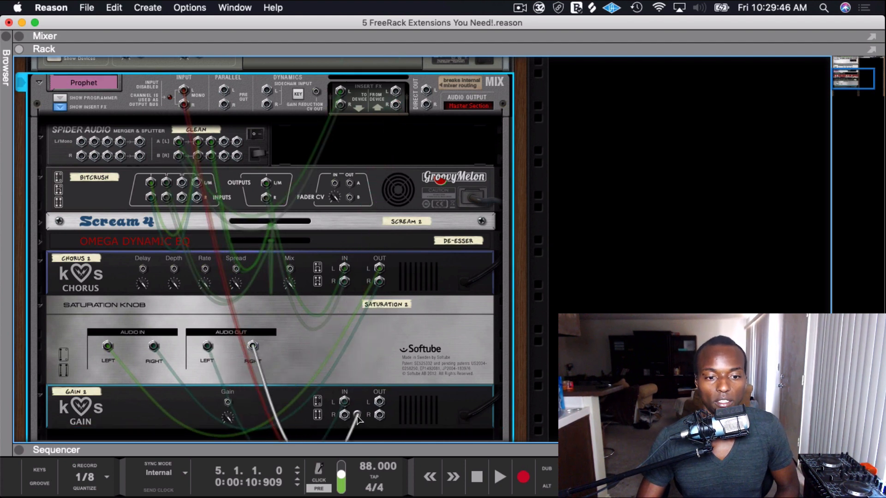
pyautogui.moveTo(384, 397); pyautogui.dragTo(396, 91)
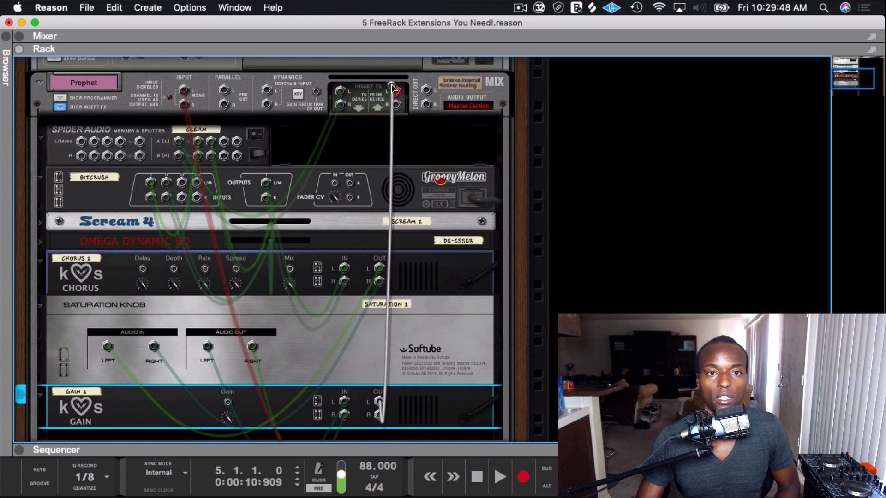
pyautogui.press('Tab')
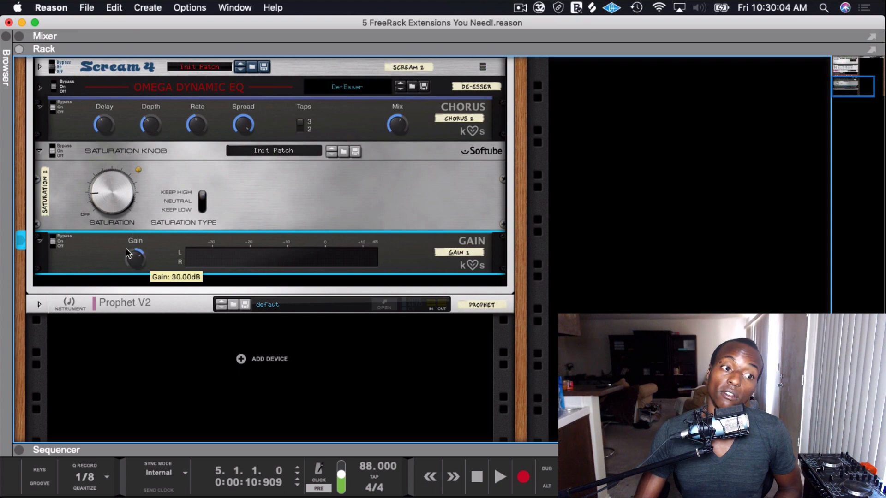
# Step: Return the Gain knob to its centre position and set the Prophet channel's level to -1.35 dB
pyautogui.moveTo(126, 249); pyautogui.dragTo(134, 259)
pyautogui.scroll(10, 243, 231)
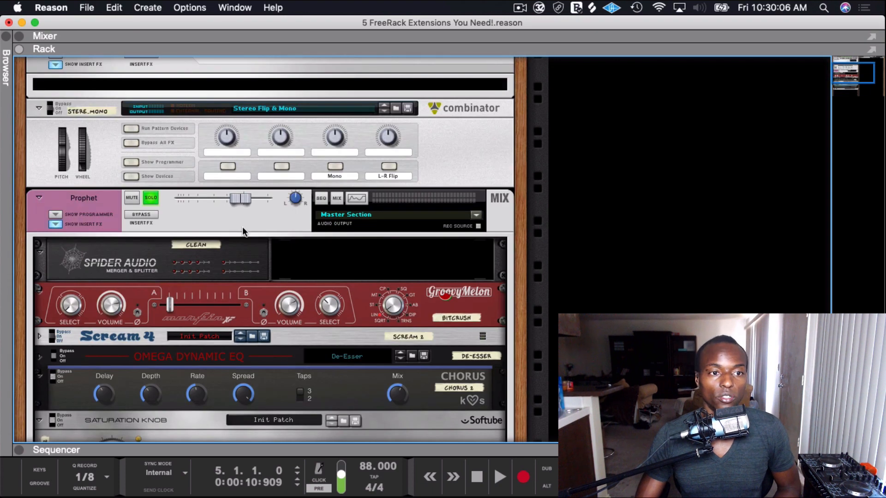
pyautogui.moveTo(239, 199); pyautogui.dragTo(239, 199)
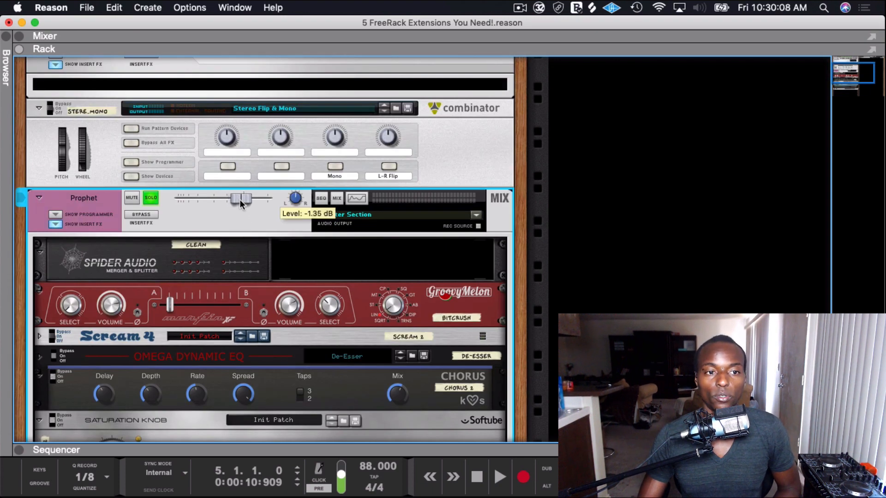
pyautogui.scroll(-10, 291, 346)
pyautogui.scroll(5, 286, 333)
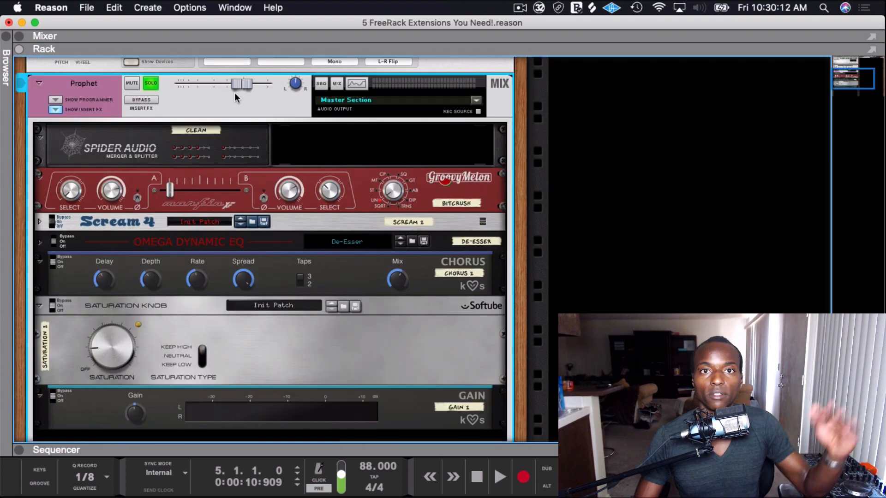
pyautogui.scroll(-3, 208, 348)
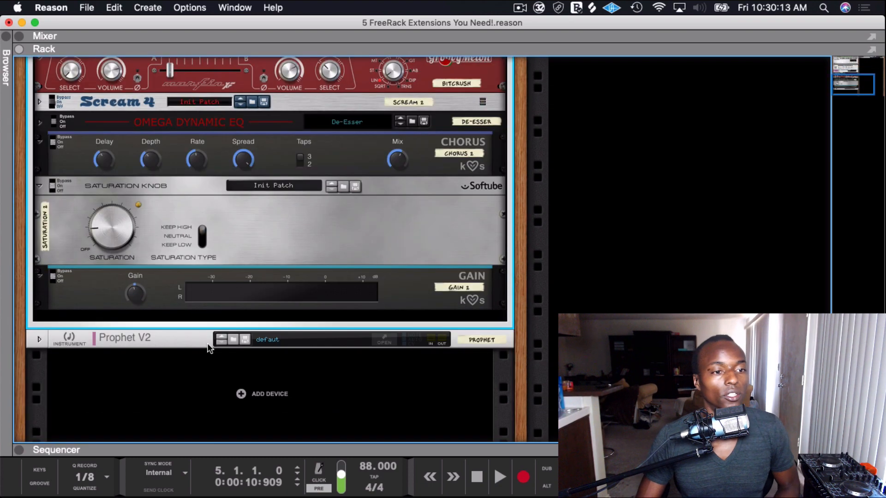
# Step: Play the song and raise the Gain device's amount to 4.69 dB
pyautogui.click(138, 298)
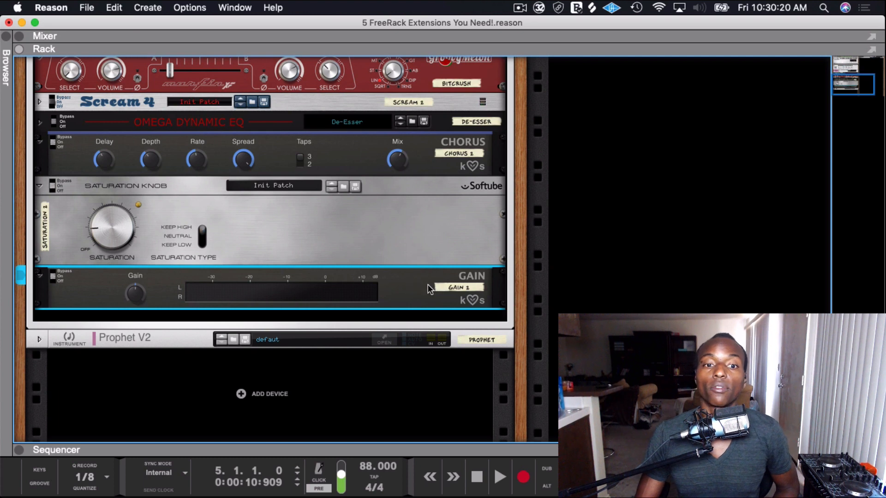
pyautogui.press('space')
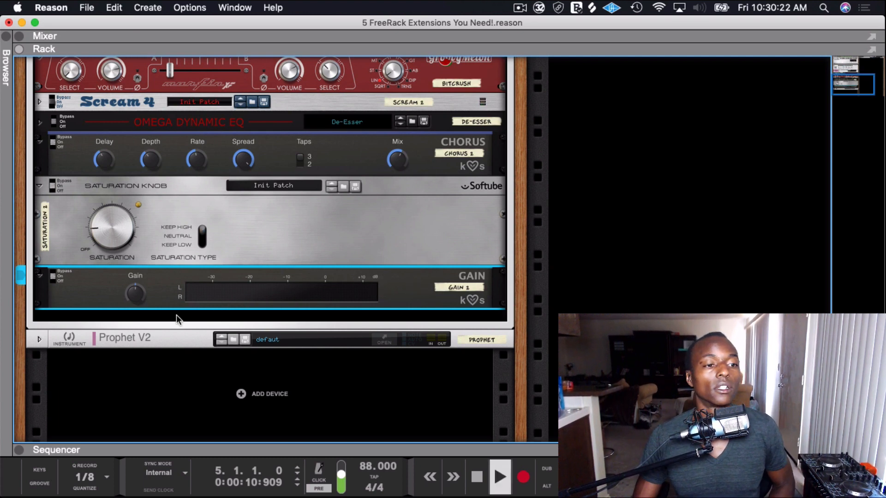
pyautogui.moveTo(137, 295); pyautogui.dragTo(140, 297)
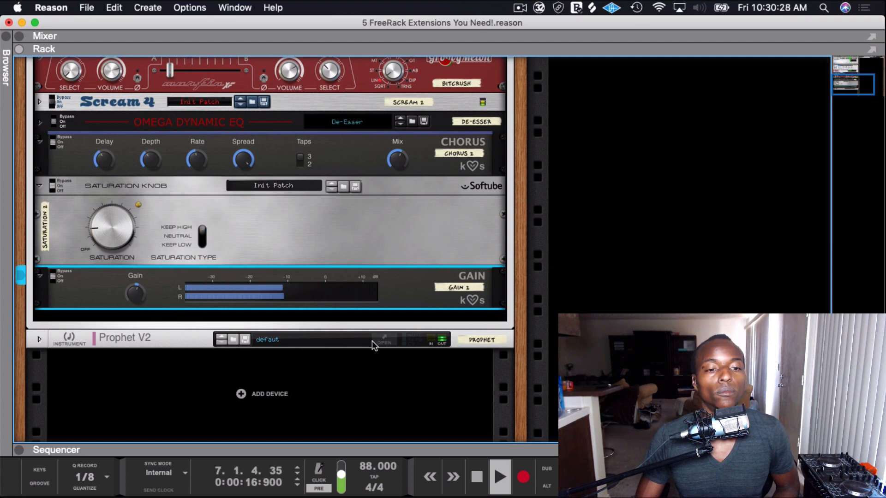
pyautogui.moveTo(142, 295)
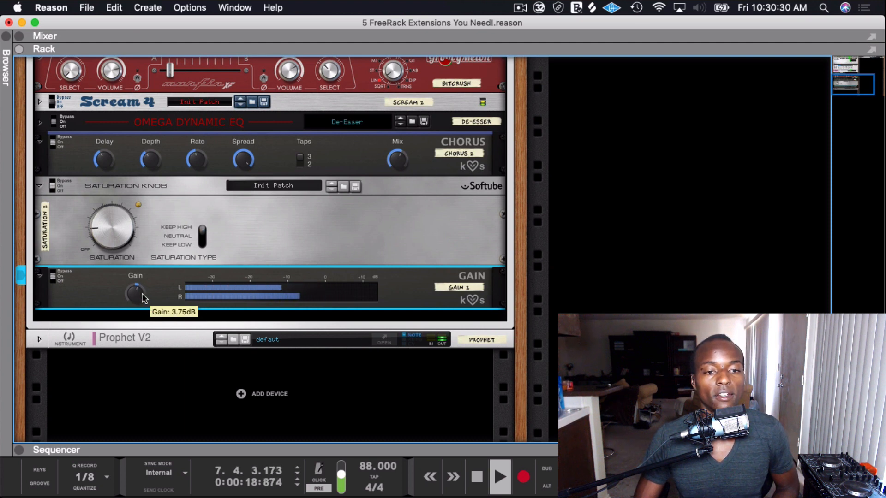
pyautogui.moveTo(142, 294); pyautogui.dragTo(141, 292)
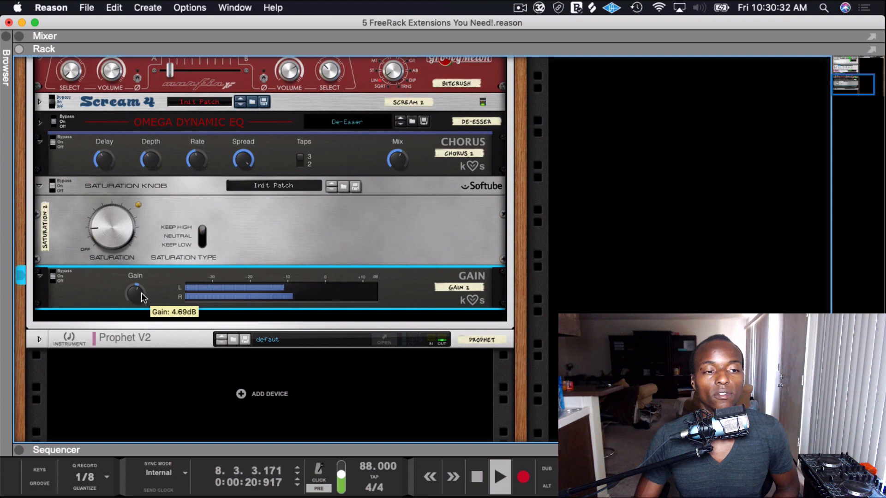
pyautogui.scroll(2, 141, 293)
pyautogui.scroll(-1, 142, 292)
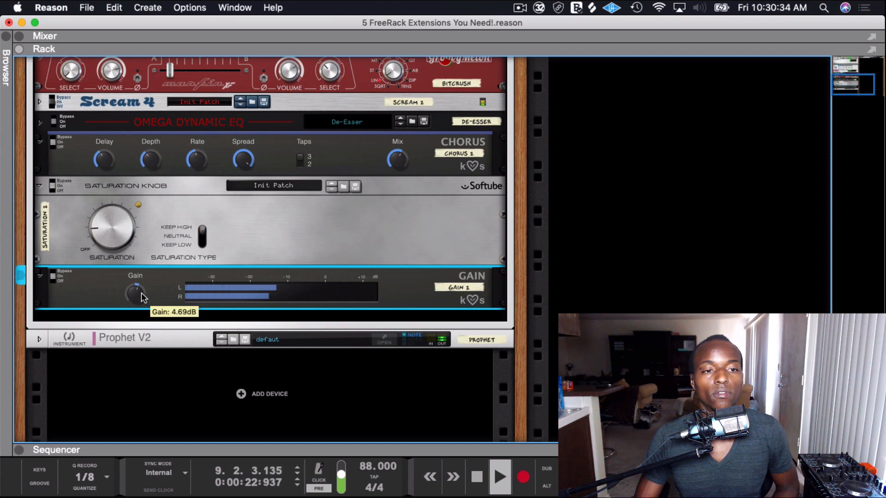
# Step: Compare the Prophet sound in playback with its insert effects bypassed and re-enabled, and review the whole insert chain
pyautogui.scroll(3, 322, 279)
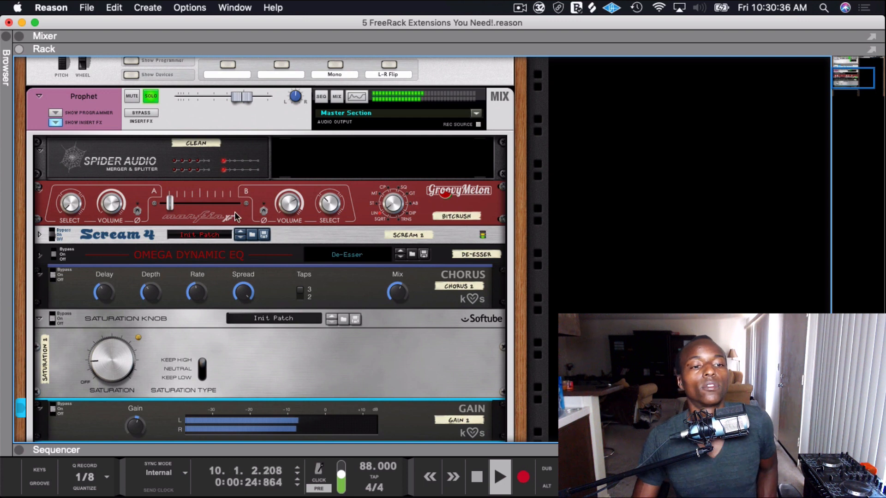
pyautogui.scroll(-1, 274, 195)
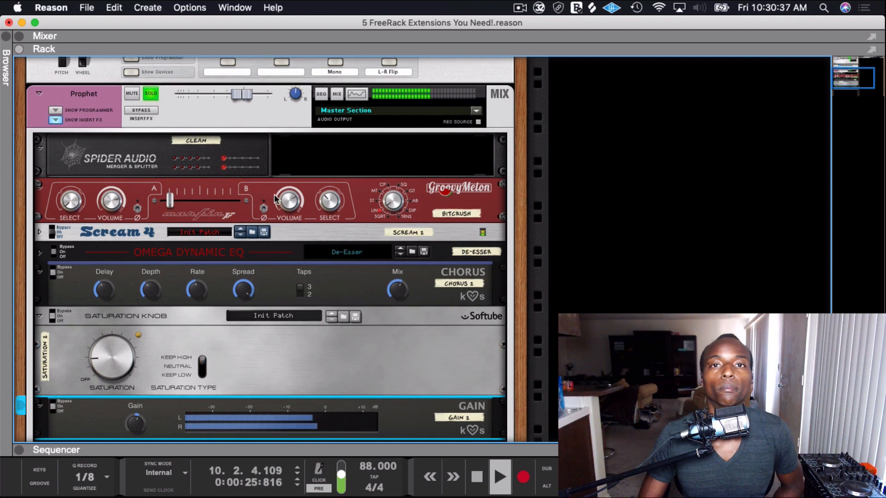
pyautogui.press('space')
pyautogui.click(146, 112)
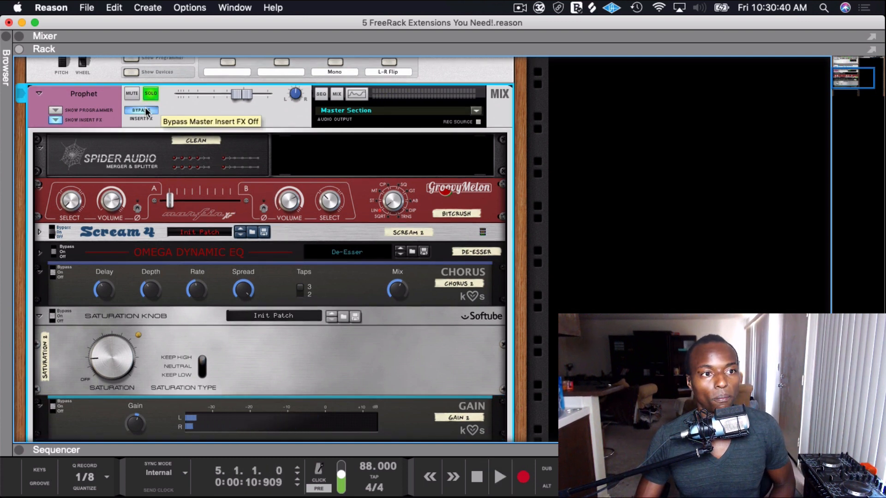
pyautogui.press('space')
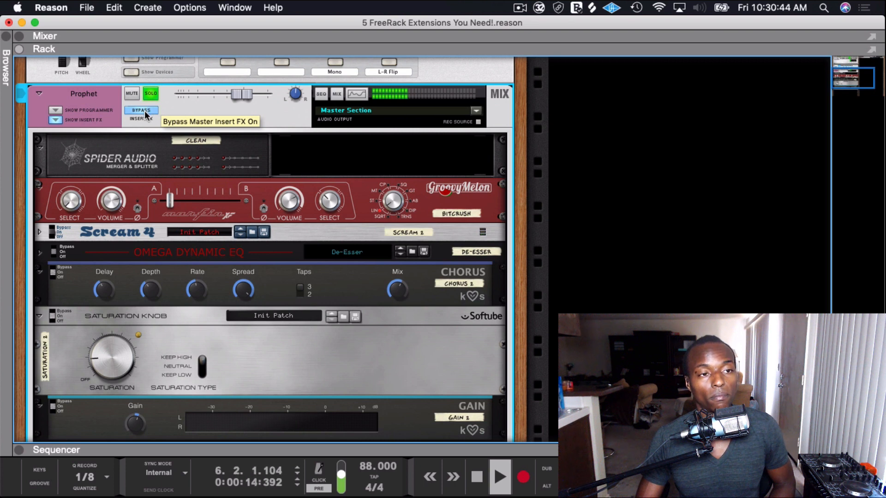
pyautogui.press('space')
pyautogui.click(145, 111)
pyautogui.press('space')
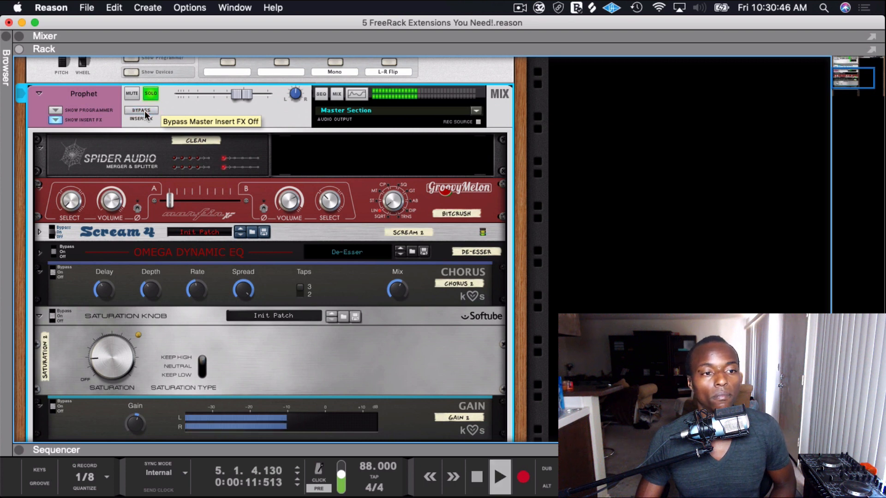
pyautogui.scroll(-1, 231, 216)
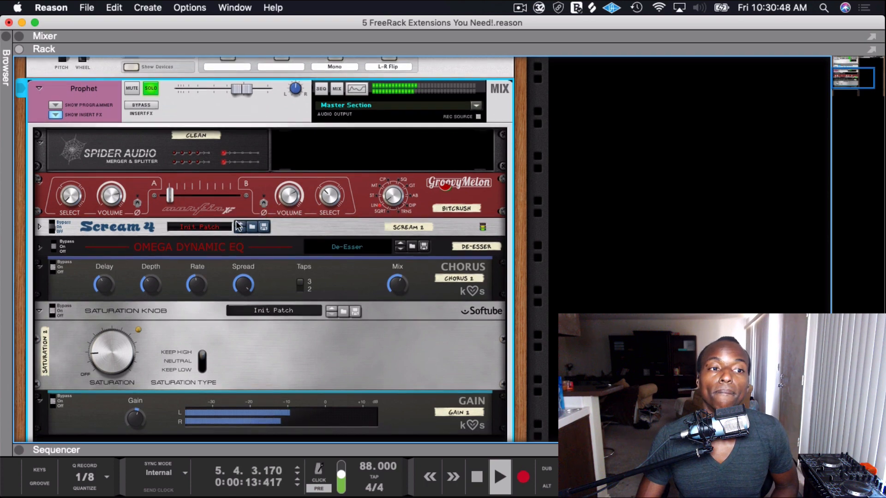
pyautogui.scroll(-5, 207, 259)
pyautogui.scroll(2, 180, 292)
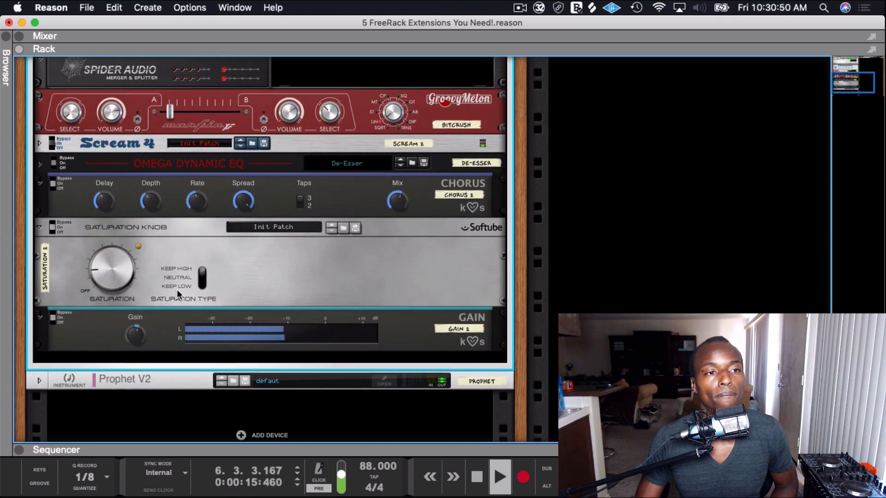
# Step: Unfold the Scream 4 device in the Prophet channel's insert chain and examine its damage type and second parameter during playback
pyautogui.scroll(3, 177, 289)
pyautogui.click(41, 171)
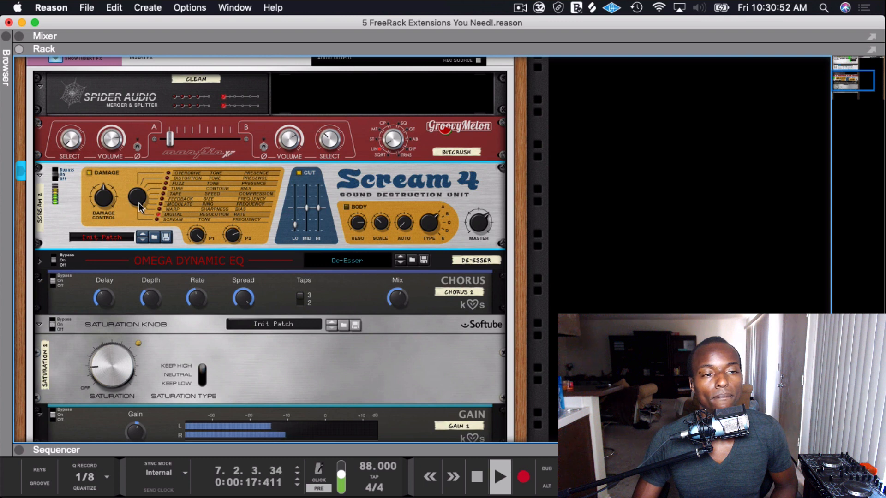
pyautogui.moveTo(236, 239)
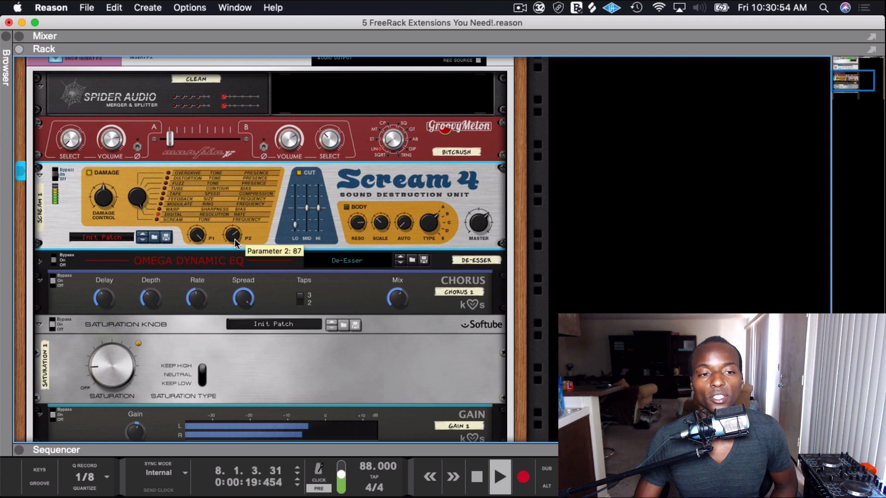
# Step: Shift the Bitcrush device's crossfade slightly toward A and lower its channel B volume while listening, ending with playback stopped
pyautogui.click(169, 144)
pyautogui.moveTo(290, 146)
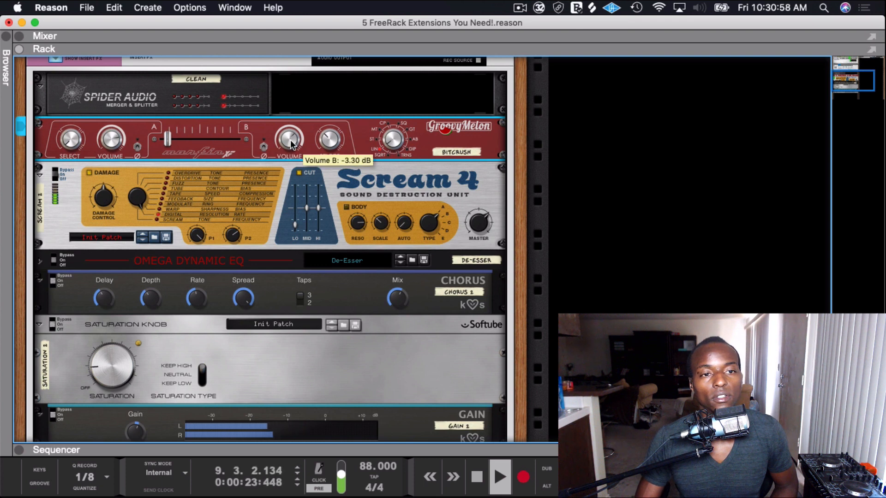
pyautogui.moveTo(290, 145); pyautogui.dragTo(287, 153)
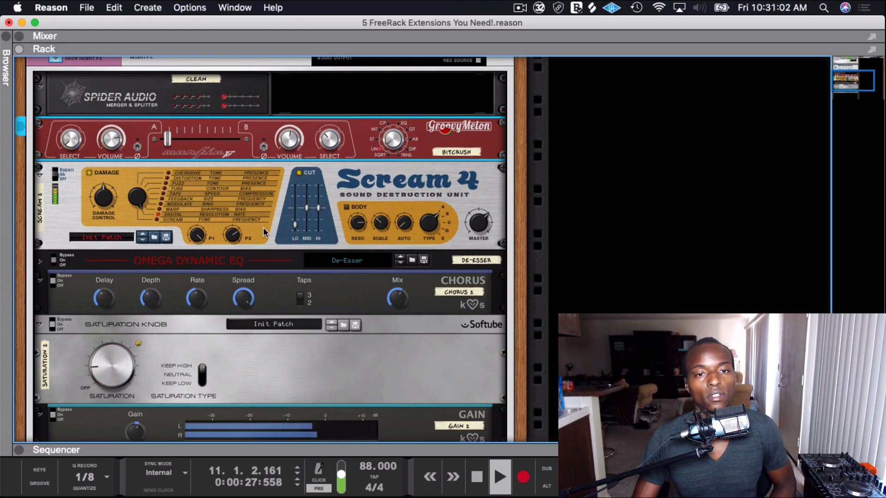
pyautogui.press('space')
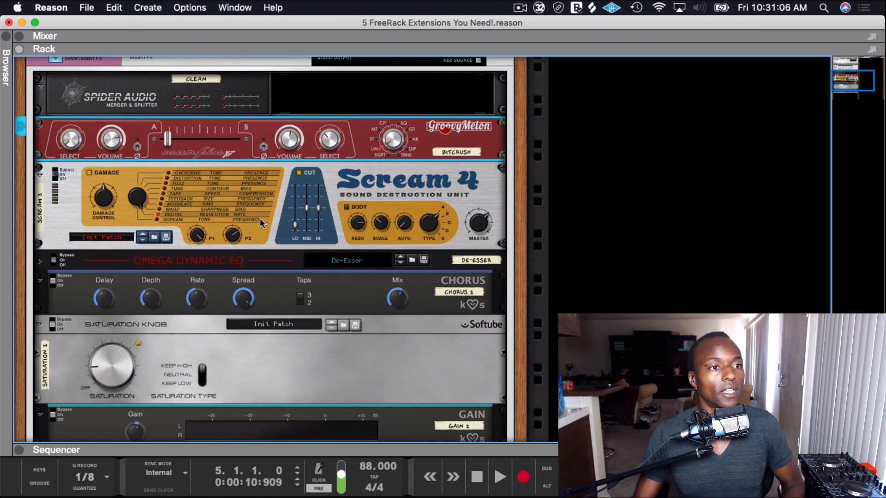
# Step: Unfold the Omega Dynamic EQ de-esser, fold Scream 4, and review the chain through Chorus, Saturation Knob and Gain
pyautogui.click(237, 264)
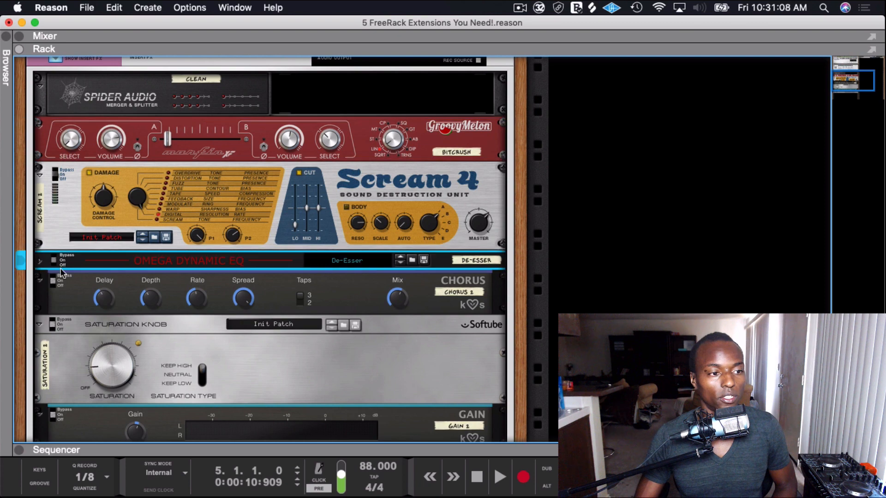
pyautogui.click(38, 262)
pyautogui.click(39, 170)
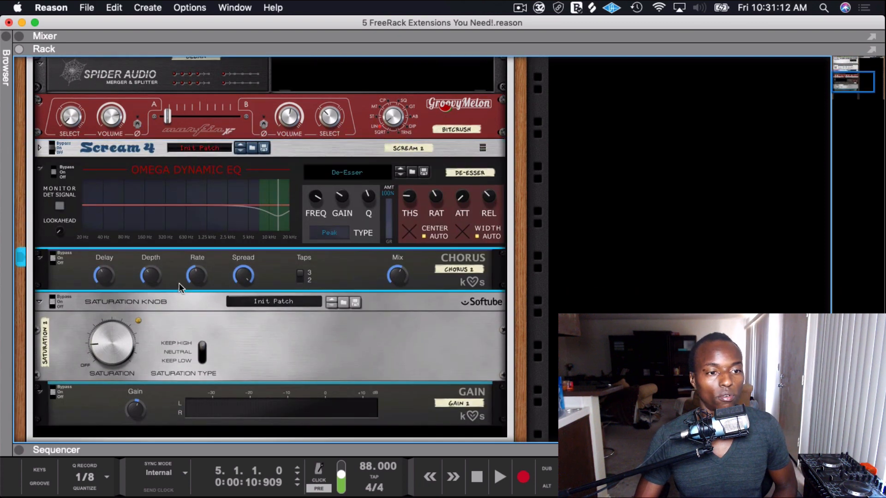
pyautogui.click(195, 332)
pyautogui.click(186, 397)
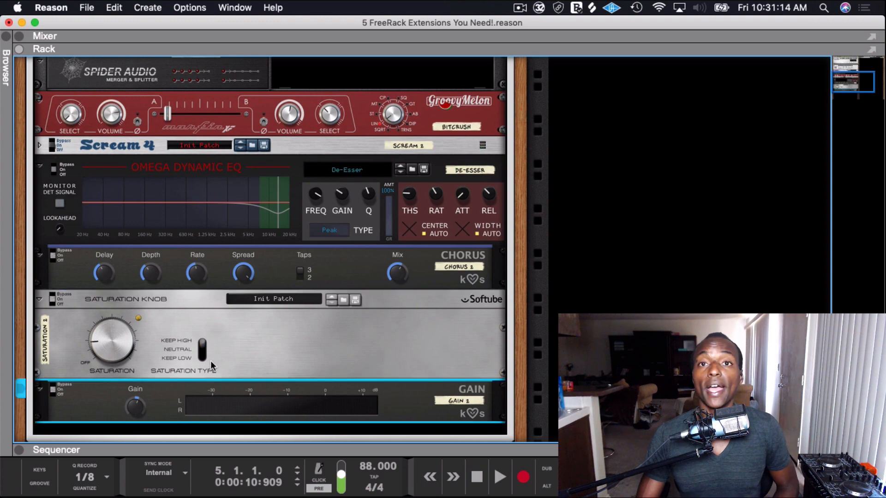